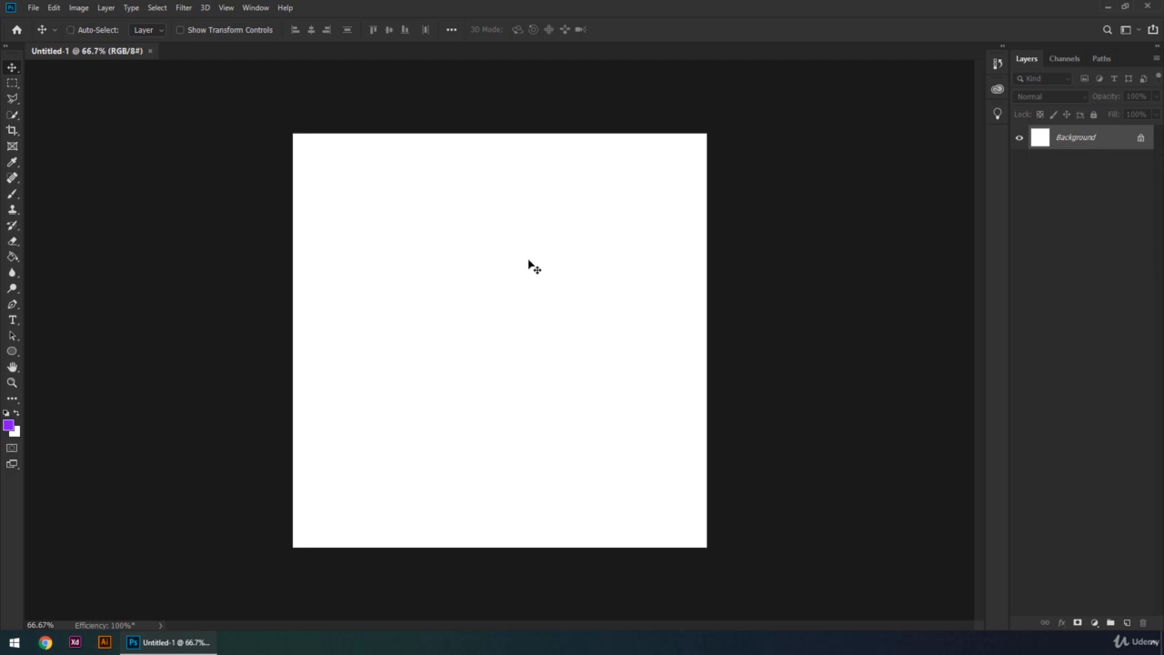
# Step: Open the Interface preferences, preview the lighter color themes, and set the color theme back to the darkest option
pyautogui.press('i')
pyautogui.hotkey('ctrl', 'k')
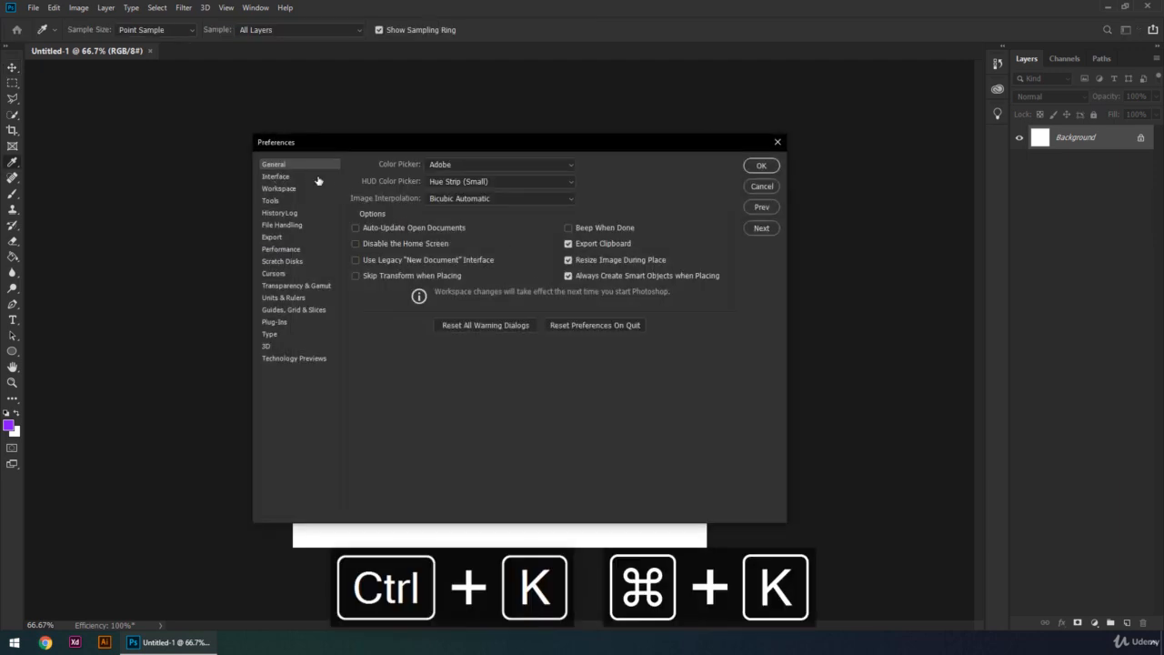
pyautogui.click(289, 177)
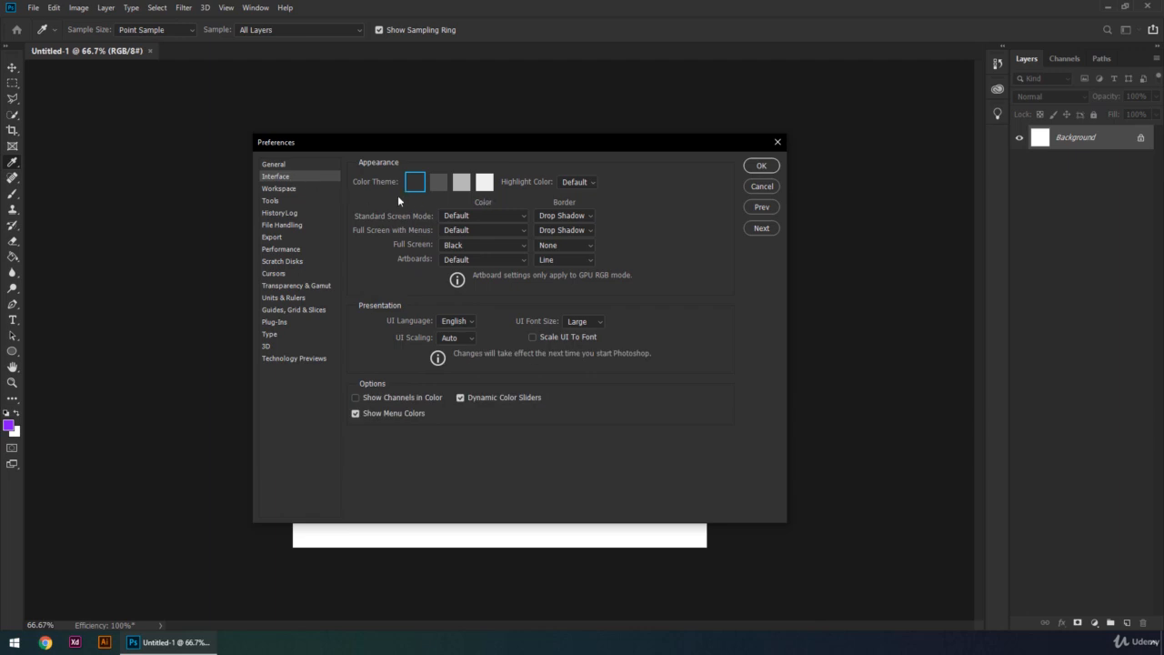
pyautogui.click(438, 186)
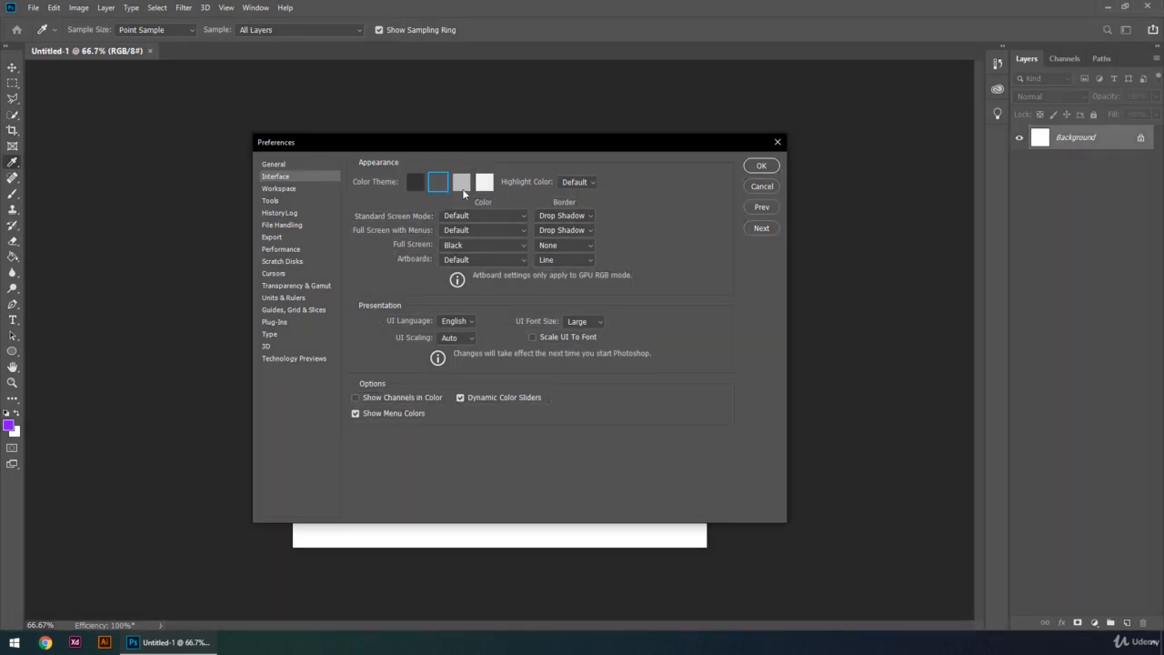
pyautogui.click(462, 186)
pyautogui.click(488, 189)
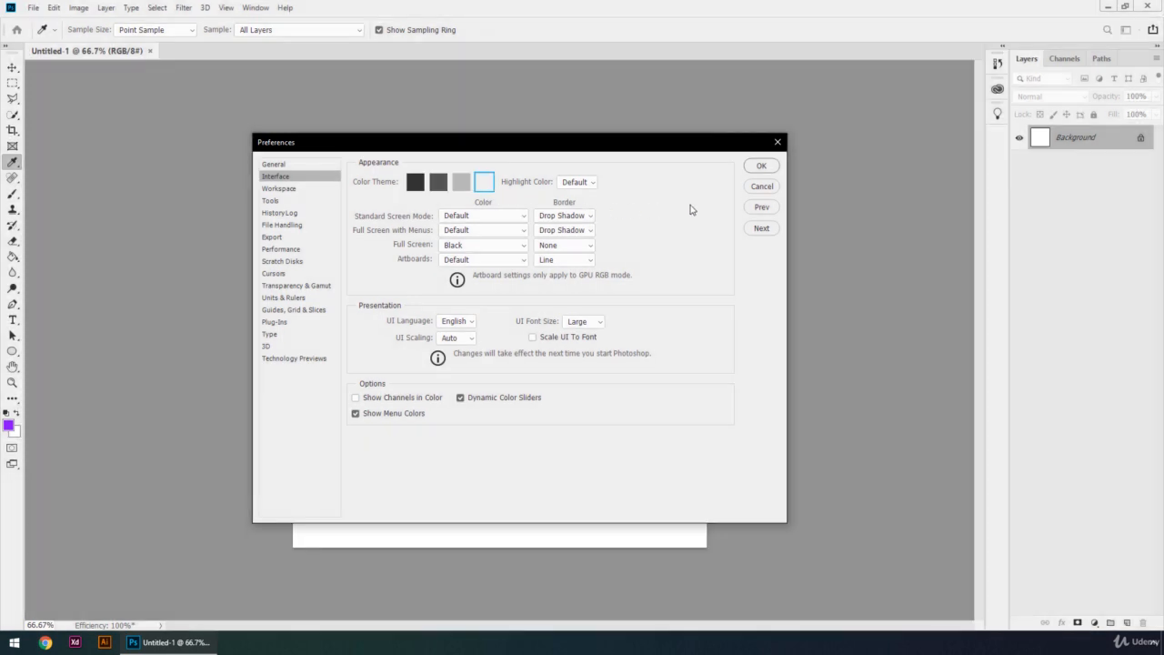
pyautogui.click(417, 187)
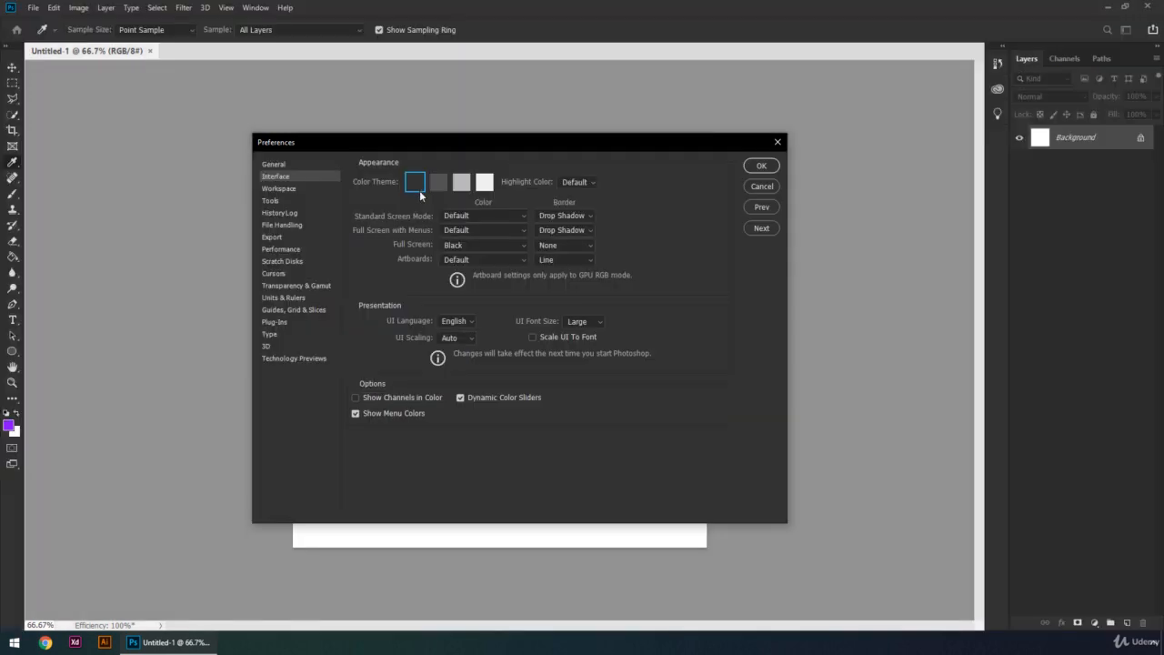
# Step: Set both the ruler and type units to Pixels in the Units & Rulers preferences and apply the preferences
pyautogui.click(304, 298)
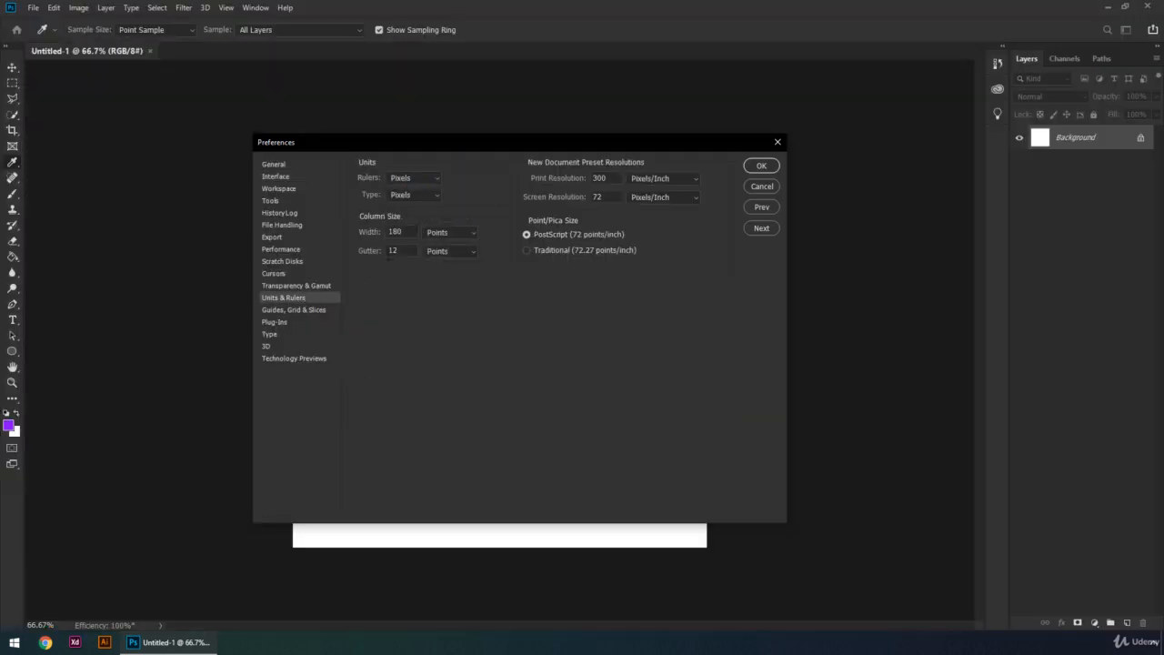
pyautogui.click(438, 177)
pyautogui.click(412, 190)
pyautogui.click(439, 195)
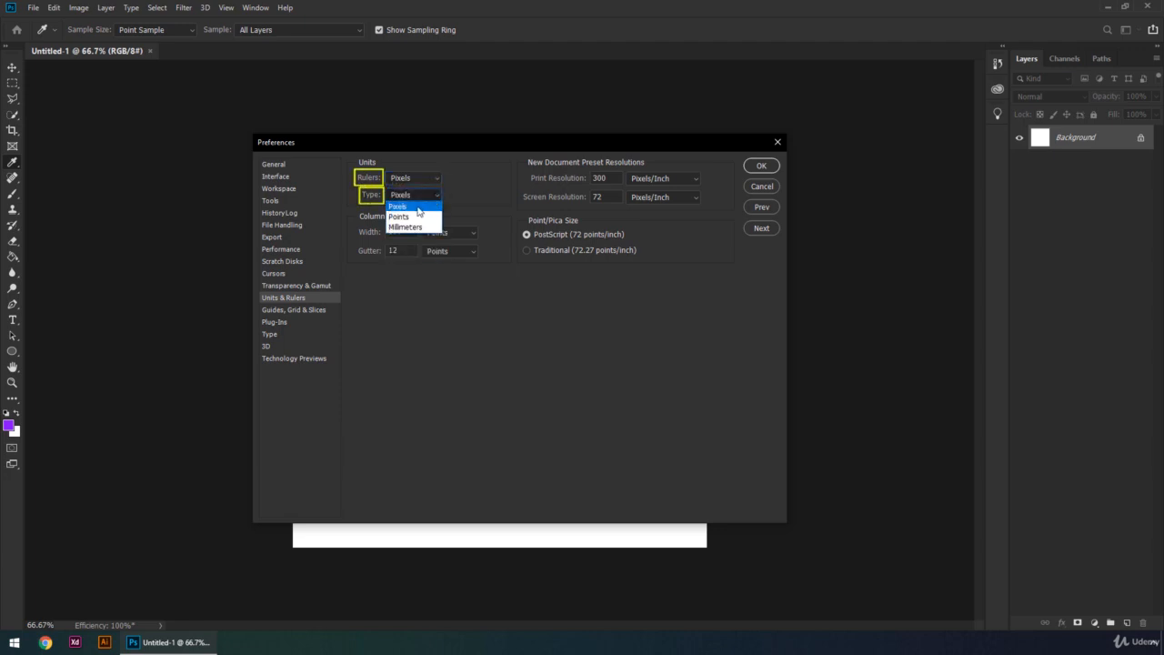
pyautogui.click(436, 206)
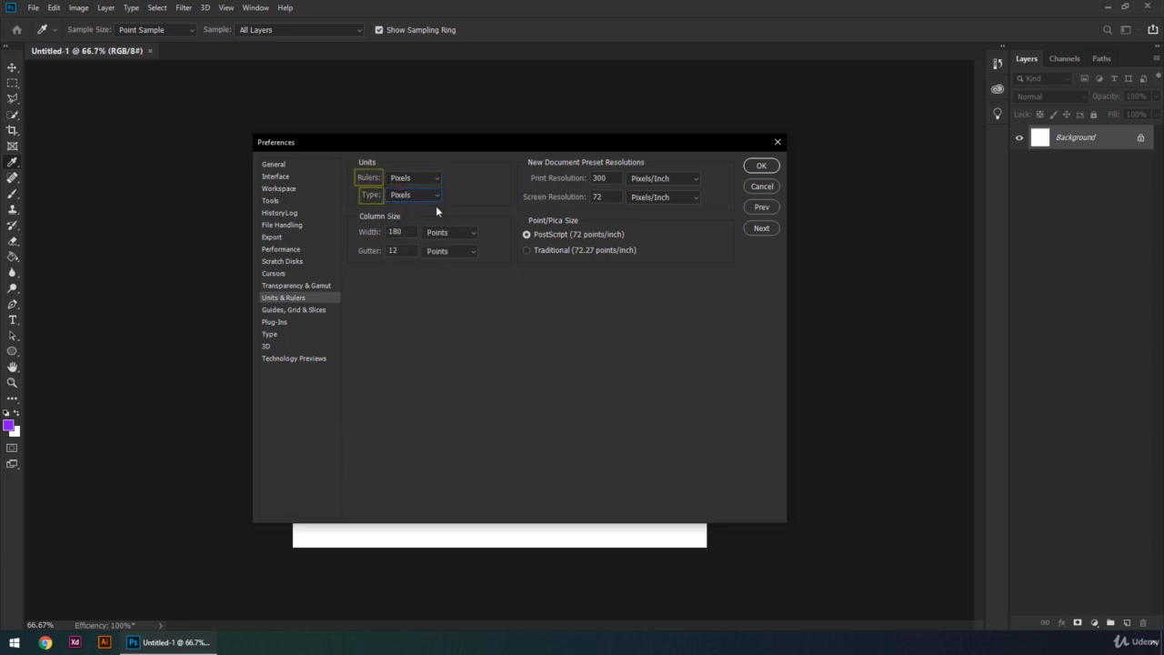
pyautogui.click(762, 166)
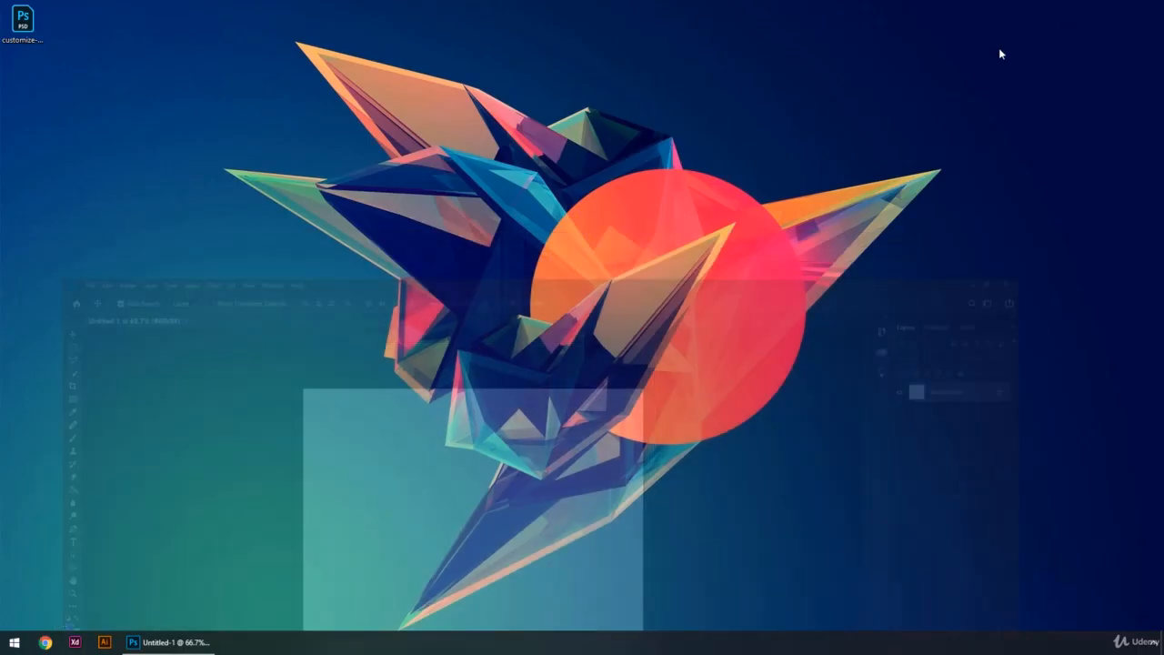
# Step: Open the customize-workspace PSD file from the desktop
pyautogui.doubleClick(23, 32)
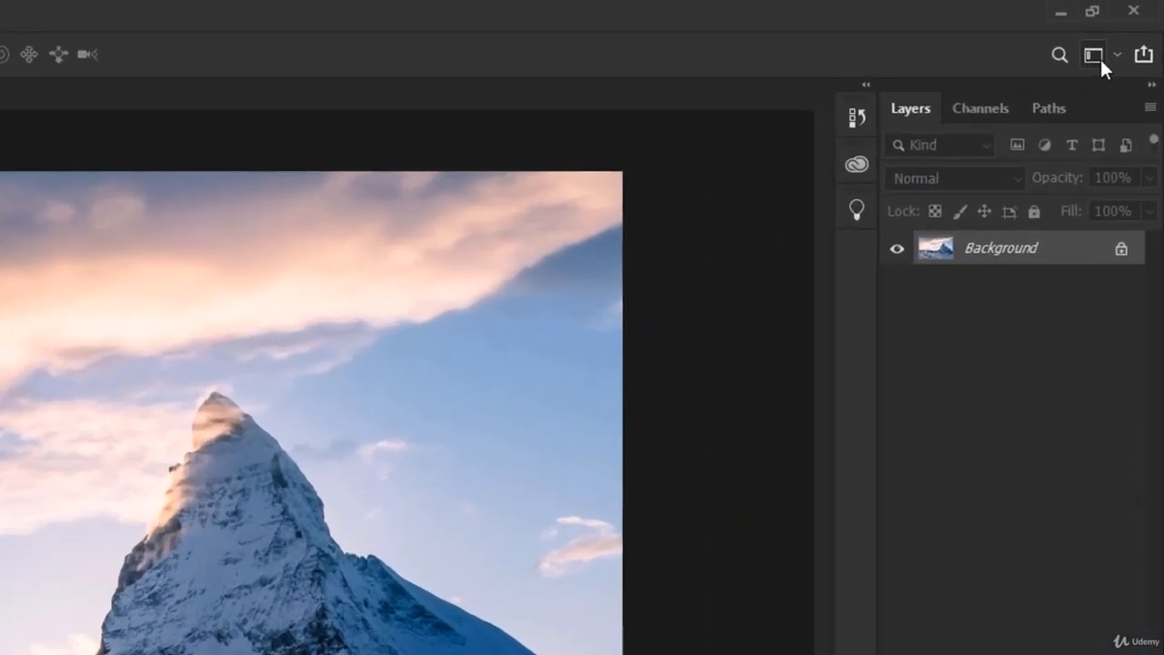
# Step: Try the Graphic and Web, Motion, and Painting workspaces one after another
pyautogui.click(1101, 56)
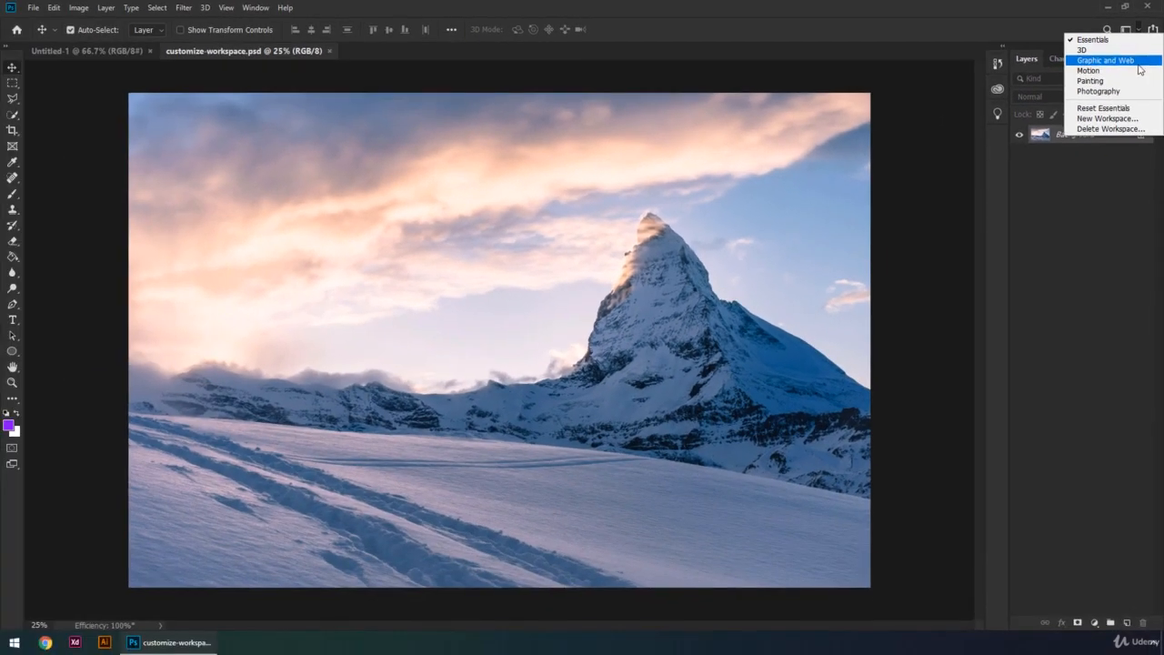
pyautogui.click(1138, 64)
pyautogui.click(1128, 29)
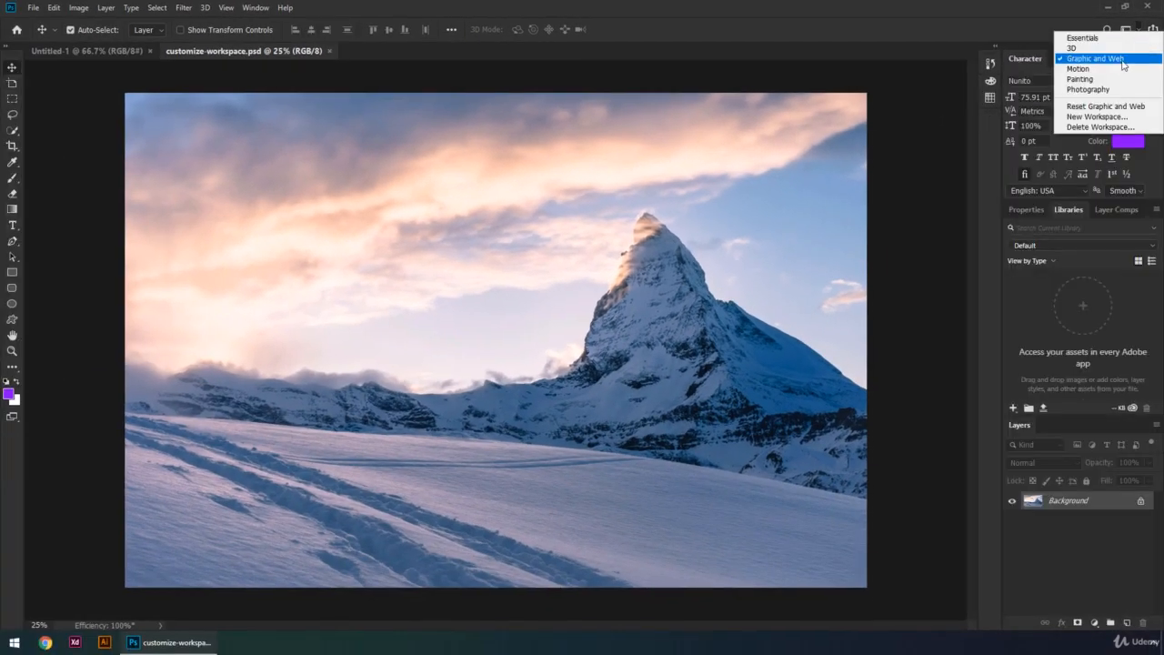
pyautogui.click(1120, 70)
pyautogui.click(1128, 29)
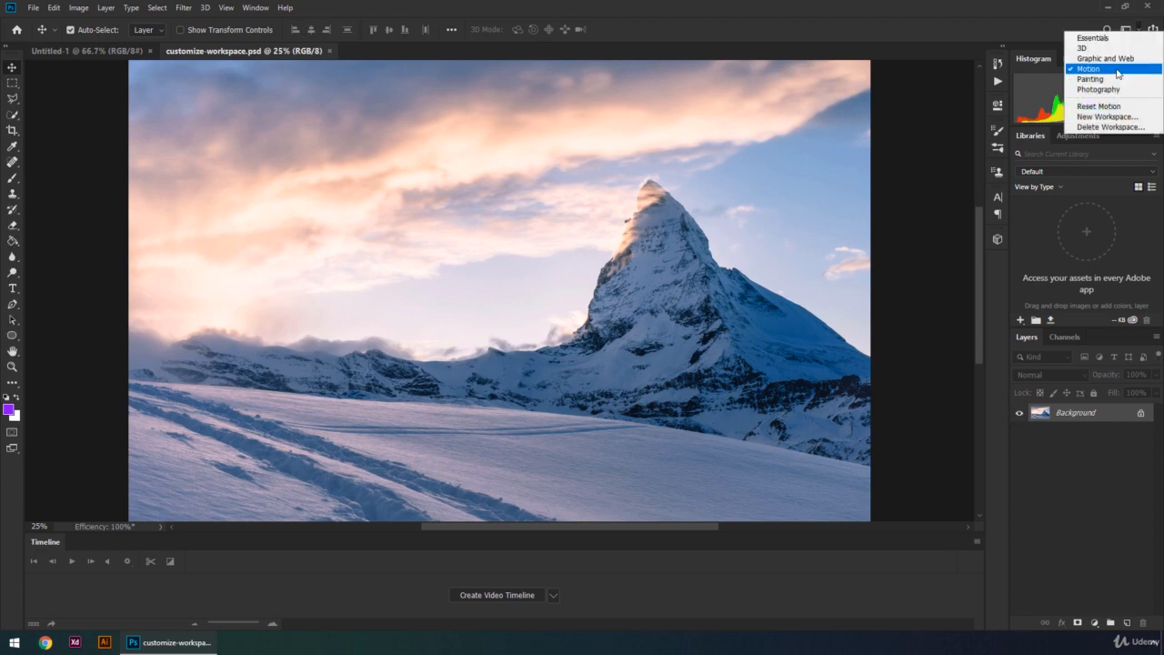
pyautogui.click(1120, 78)
# Step: Switch back to the Essentials workspace and reset it to its default layout
pyautogui.click(1136, 33)
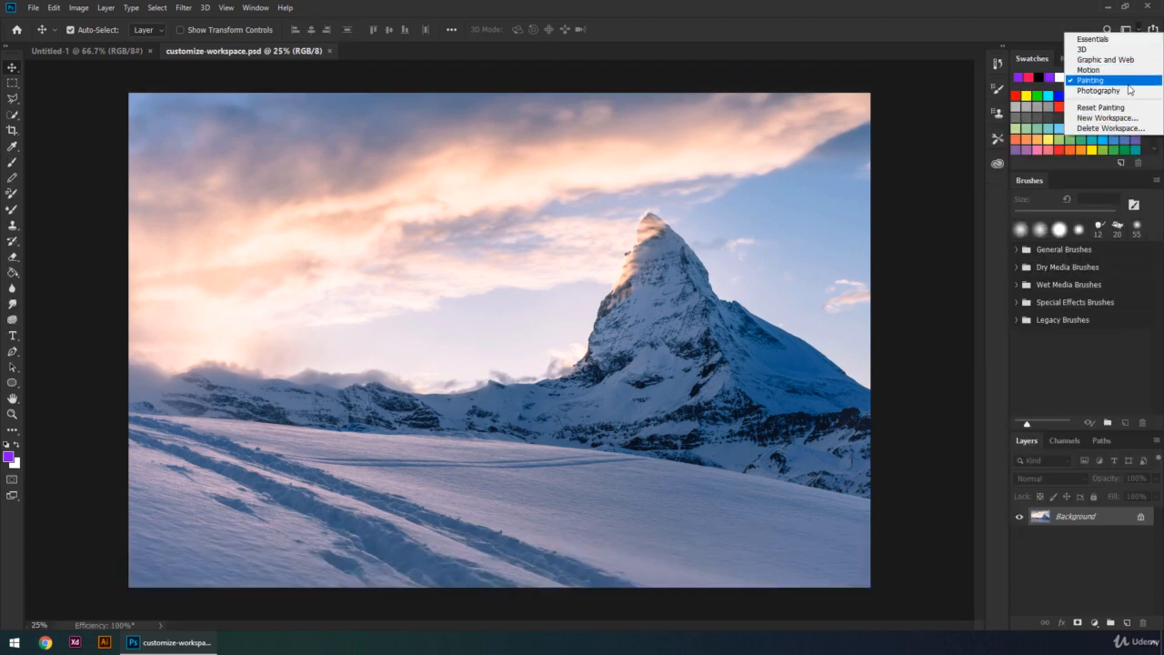
pyautogui.click(1135, 40)
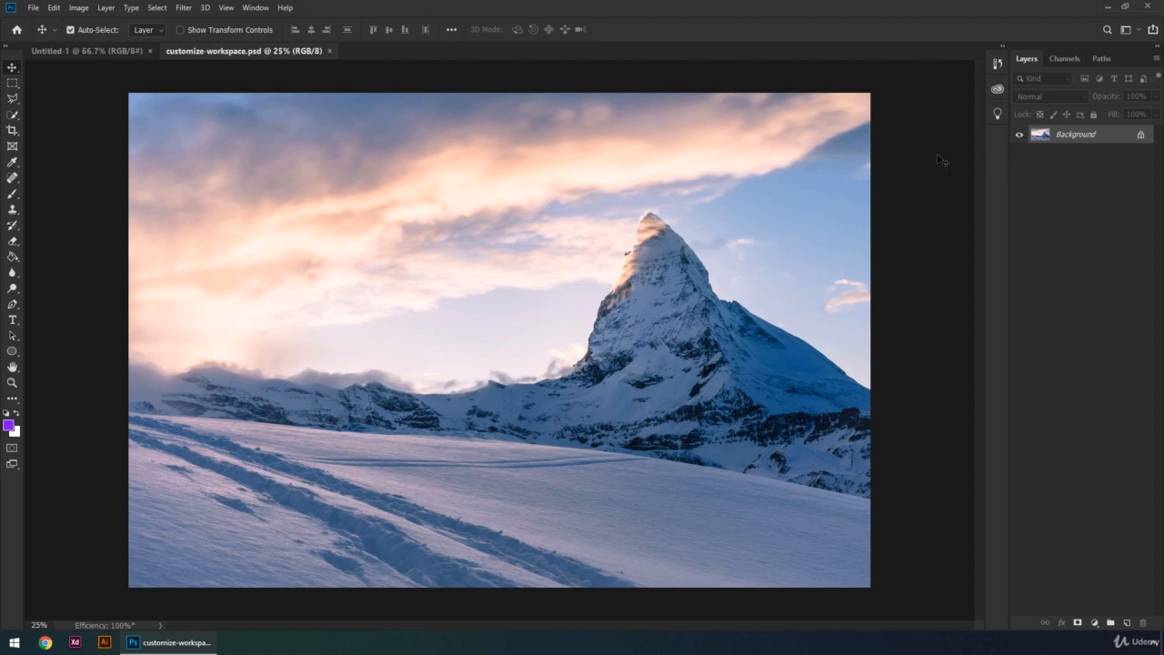
pyautogui.click(1128, 30)
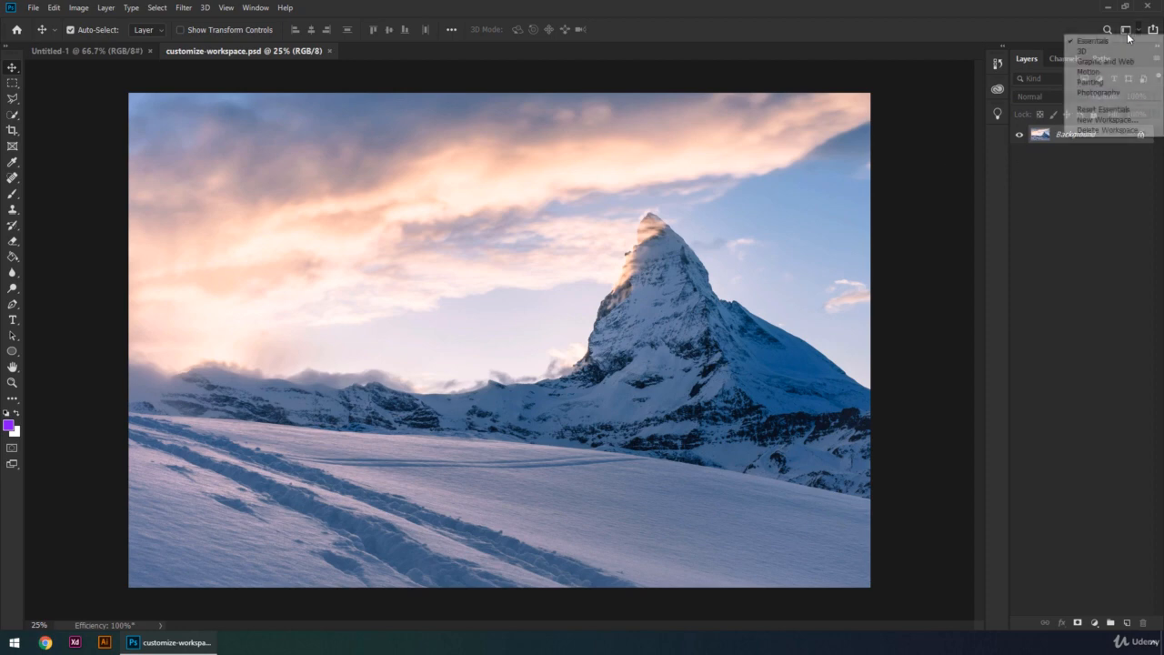
pyautogui.click(1151, 110)
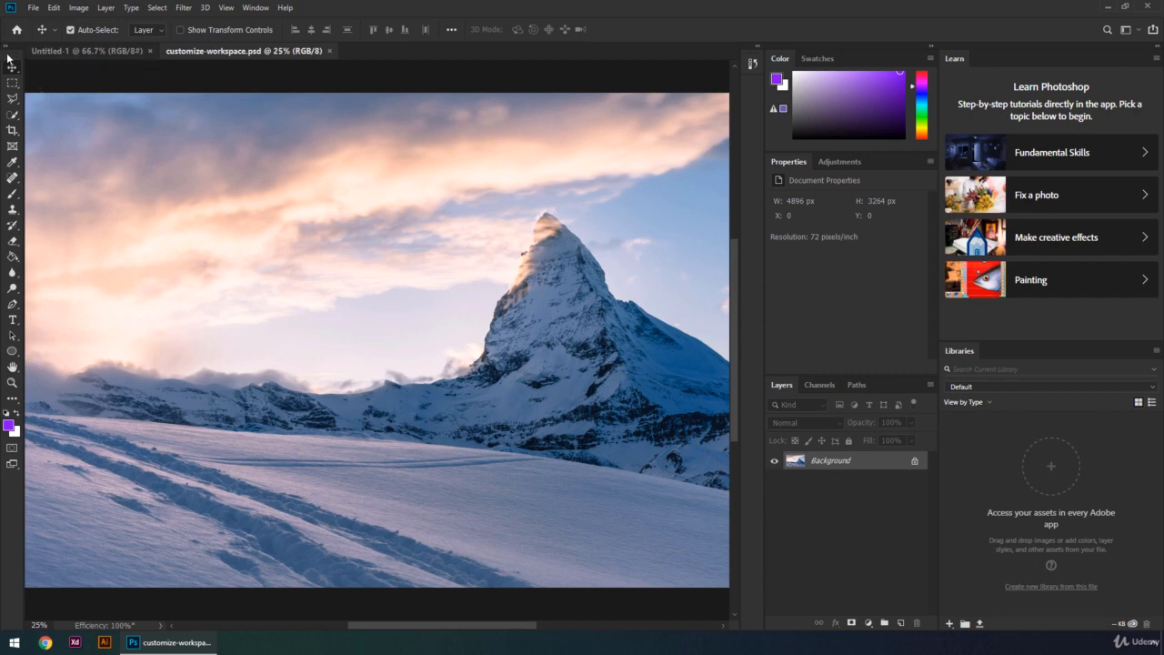
# Step: Undock the Tools panel, dock it beside the collapsed panel column, and return it to its original edge
pyautogui.moveTo(14, 57); pyautogui.dragTo(147, 133)
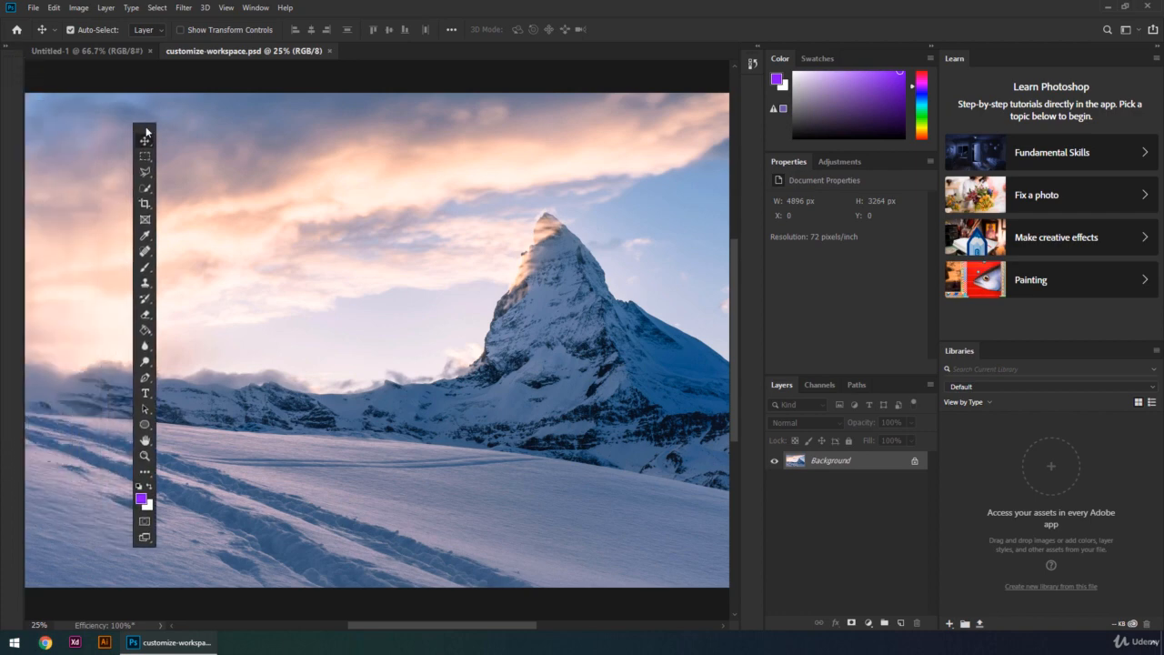
pyautogui.moveTo(148, 132); pyautogui.dragTo(734, 99)
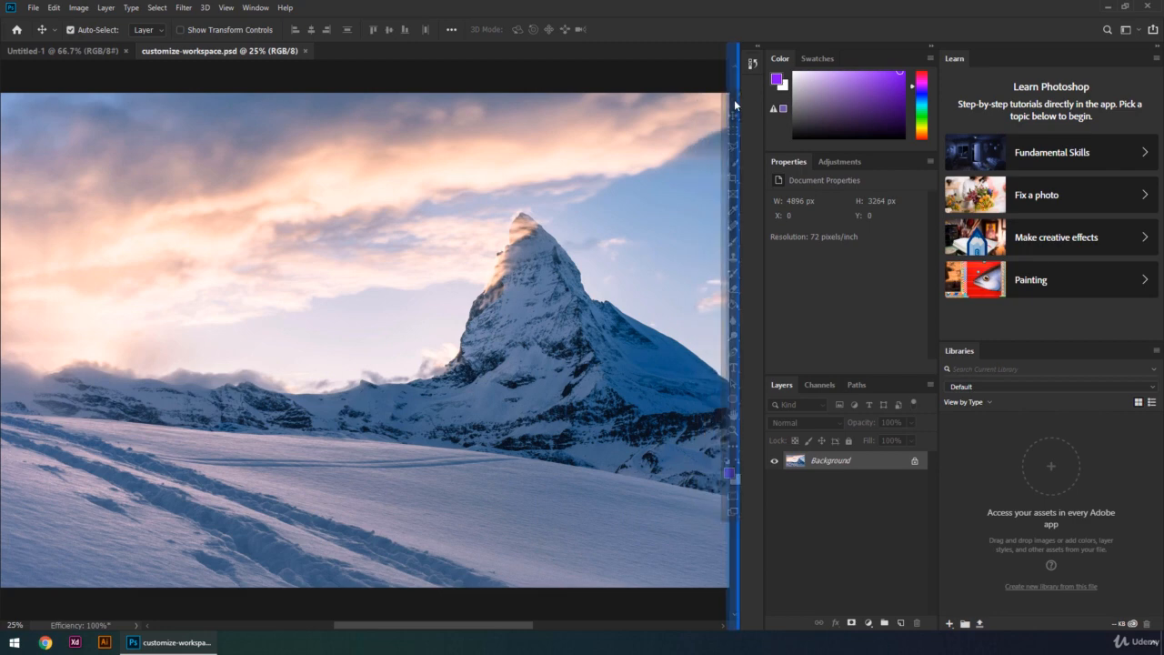
pyautogui.moveTo(734, 99); pyautogui.dragTo(734, 99)
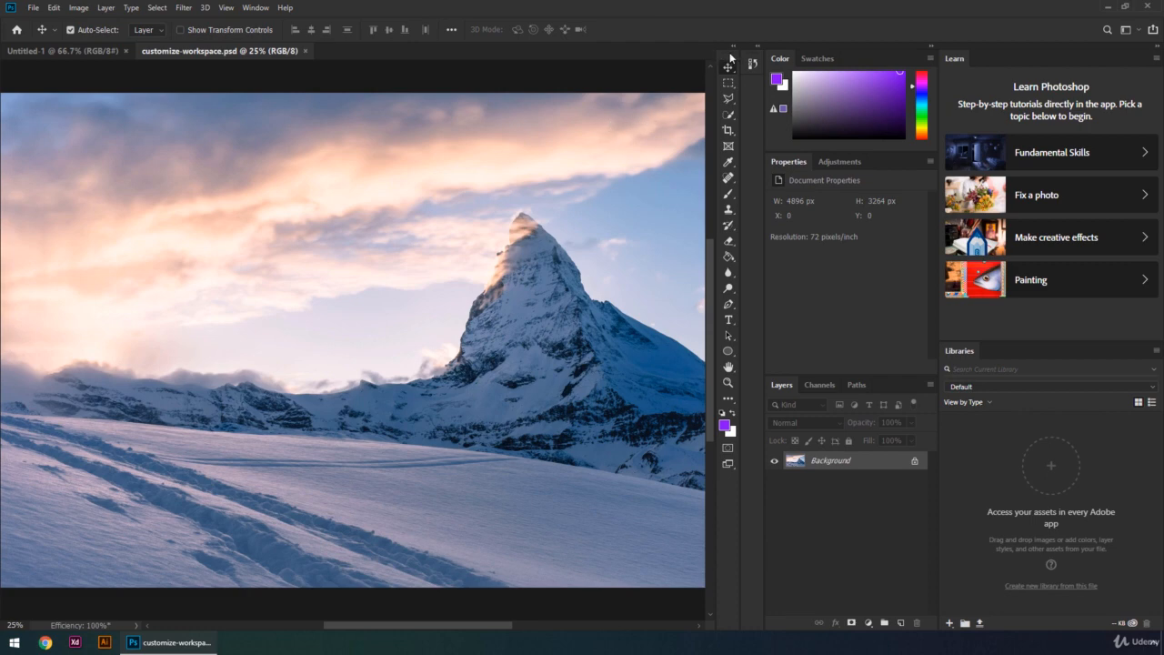
pyautogui.moveTo(729, 59); pyautogui.dragTo(4, 102)
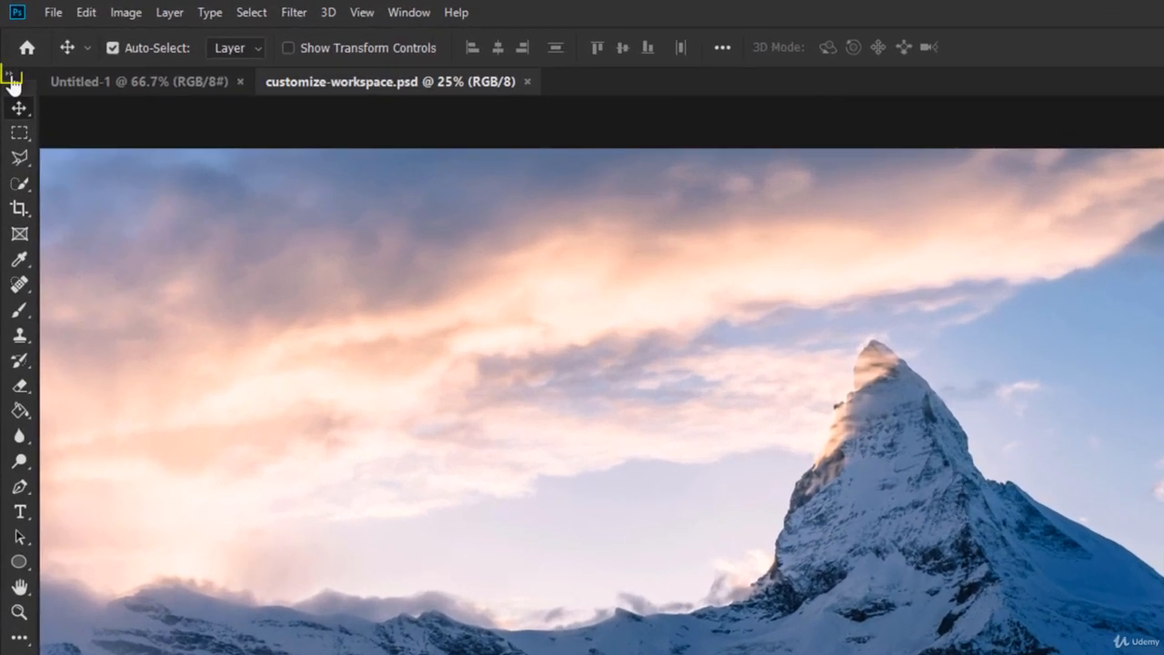
# Step: Expand the Tools panel to two columns and collapse it back to a single column
pyautogui.click(10, 75)
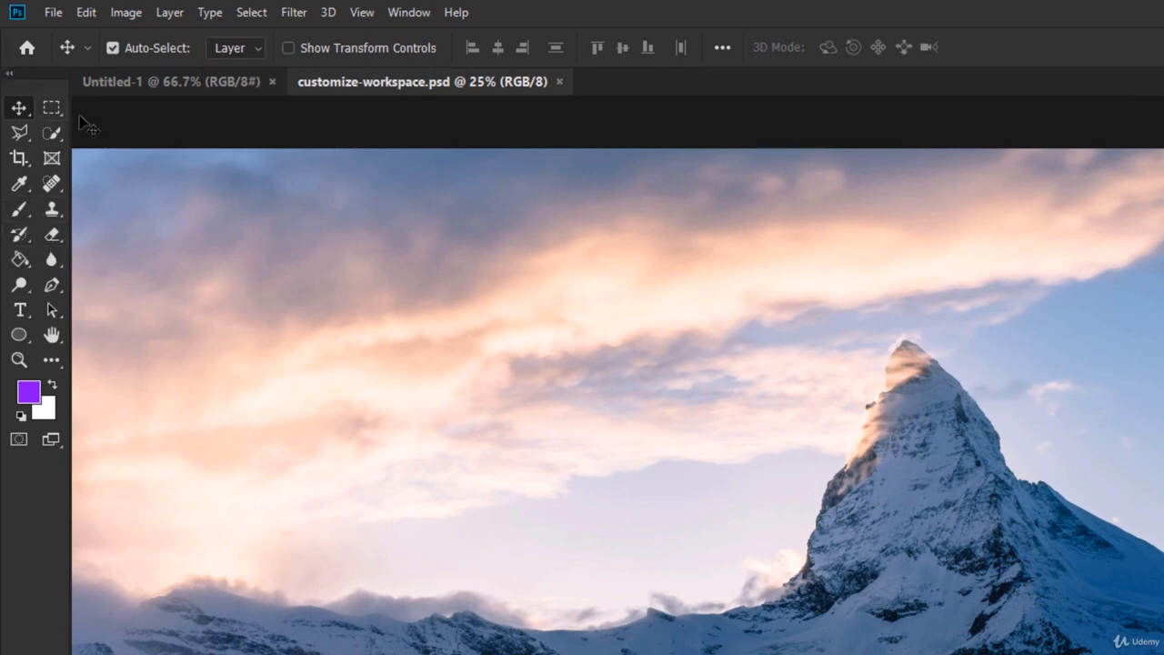
pyautogui.click(10, 74)
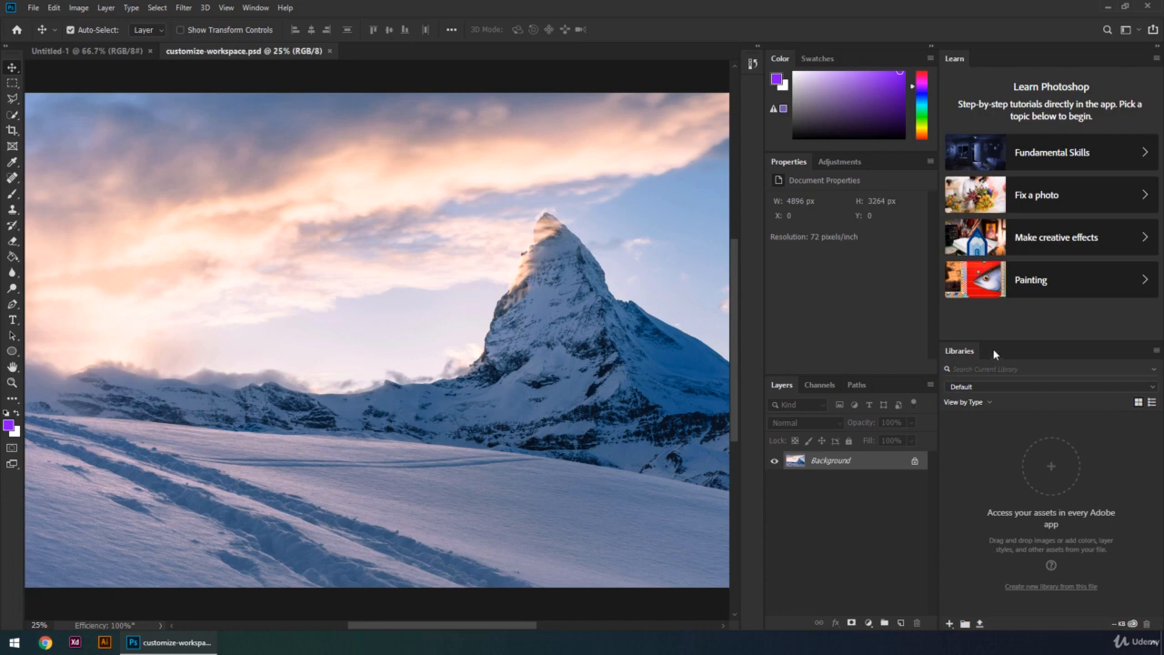
# Step: Dock the Libraries and Learn panels as icons in the collapsed column, and briefly expand and collapse Libraries
pyautogui.moveTo(993, 348); pyautogui.dragTo(752, 91)
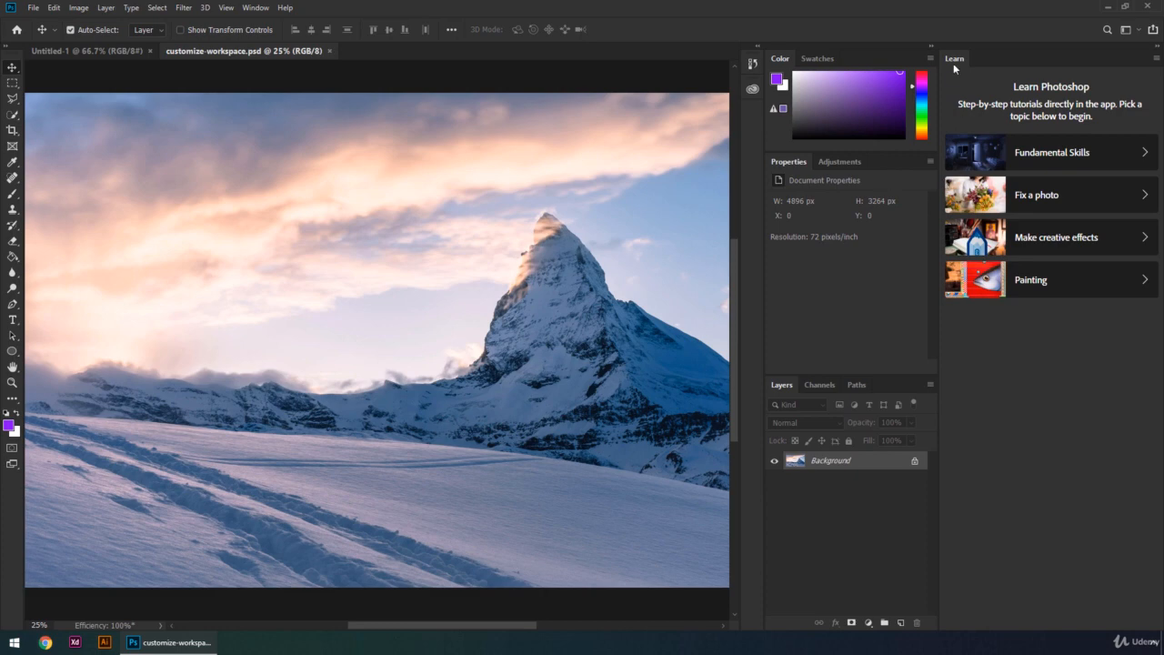
pyautogui.moveTo(953, 63); pyautogui.dragTo(754, 113)
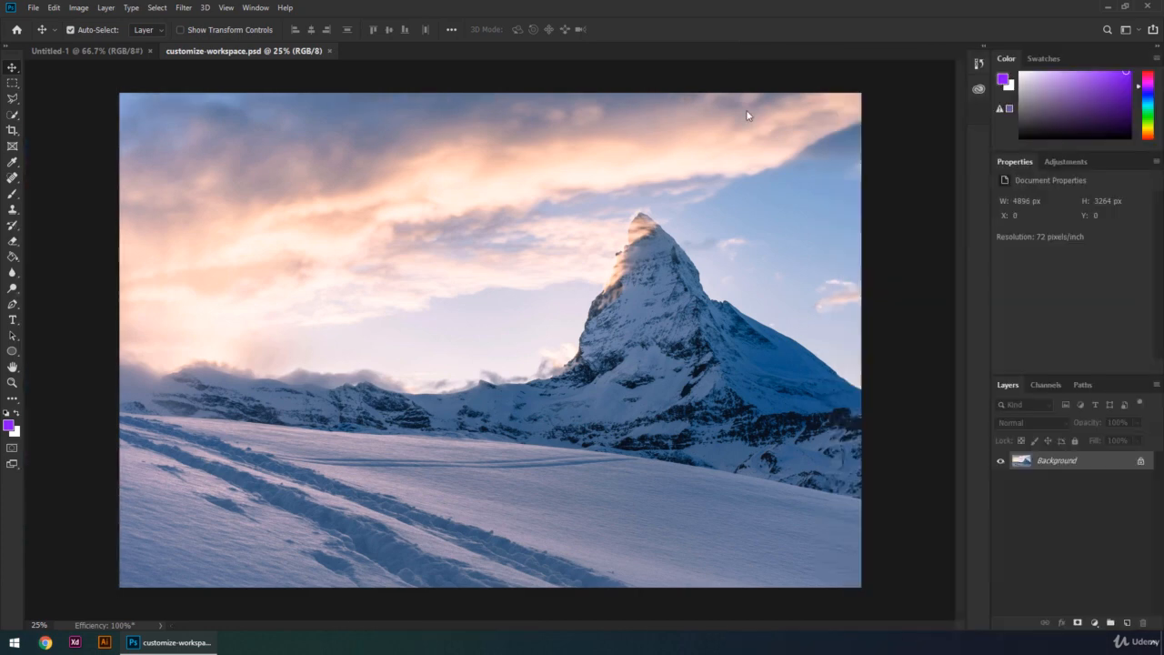
pyautogui.click(981, 91)
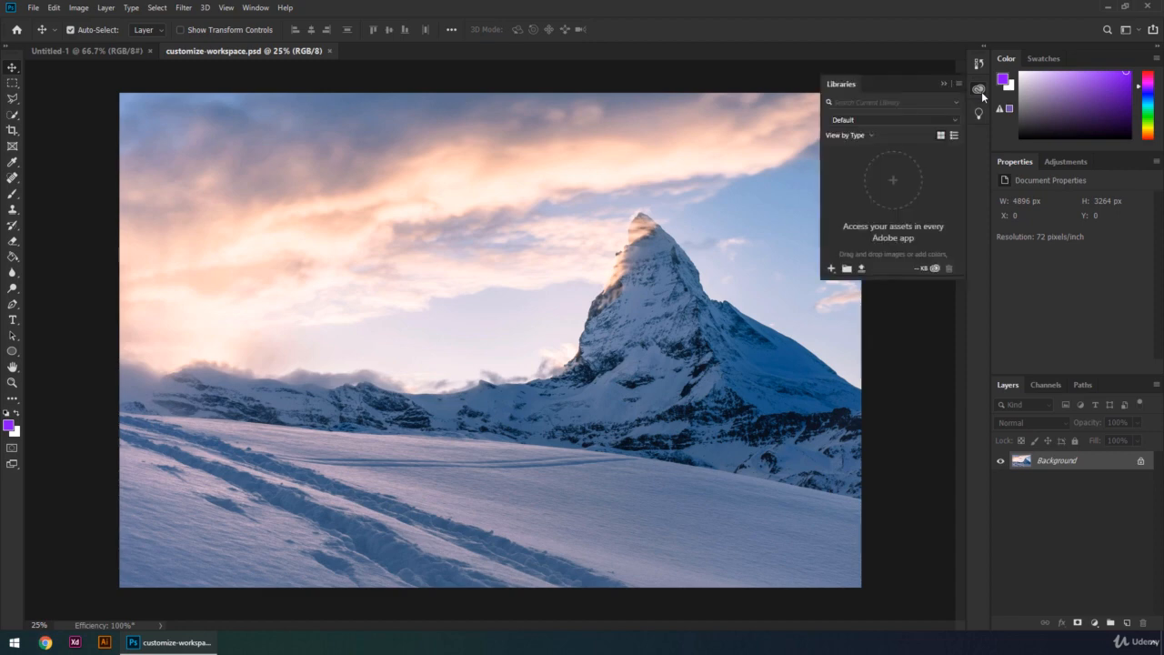
pyautogui.click(980, 89)
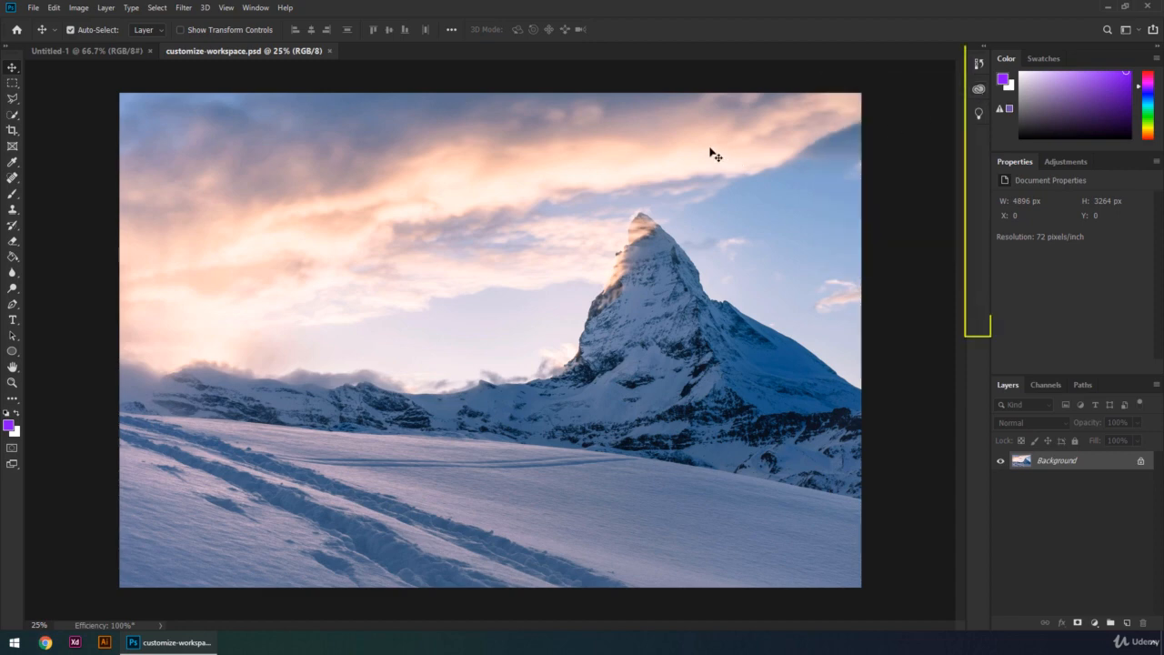
# Step: Show the Glyphs panel and close it through its own options
pyautogui.click(269, 9)
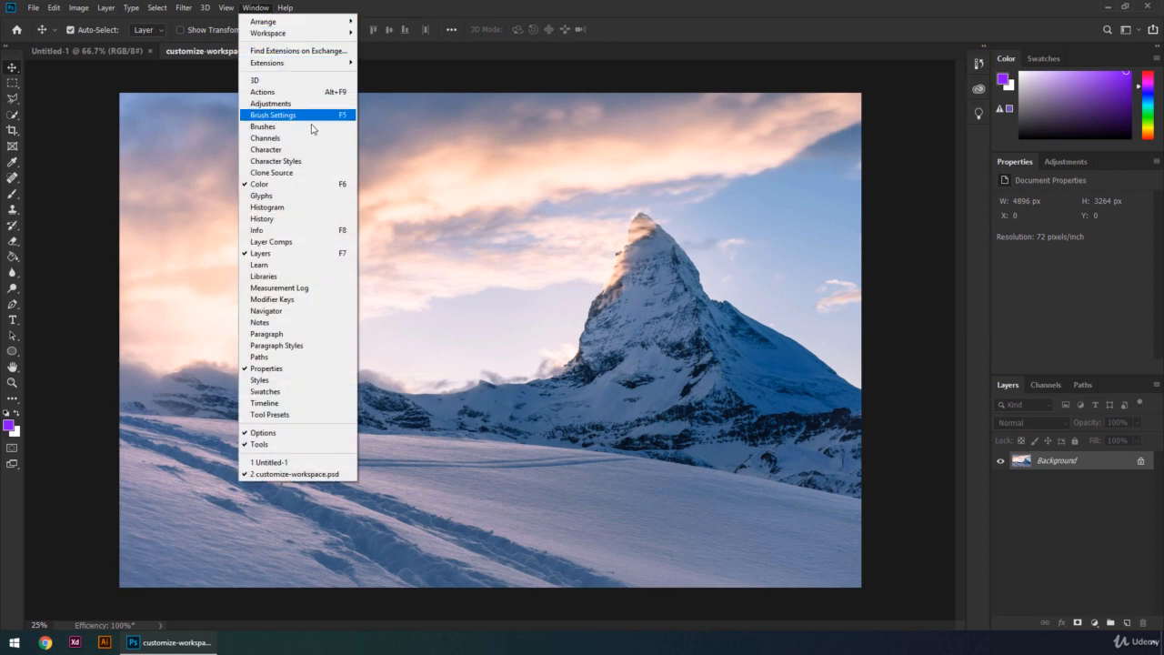
pyautogui.click(310, 198)
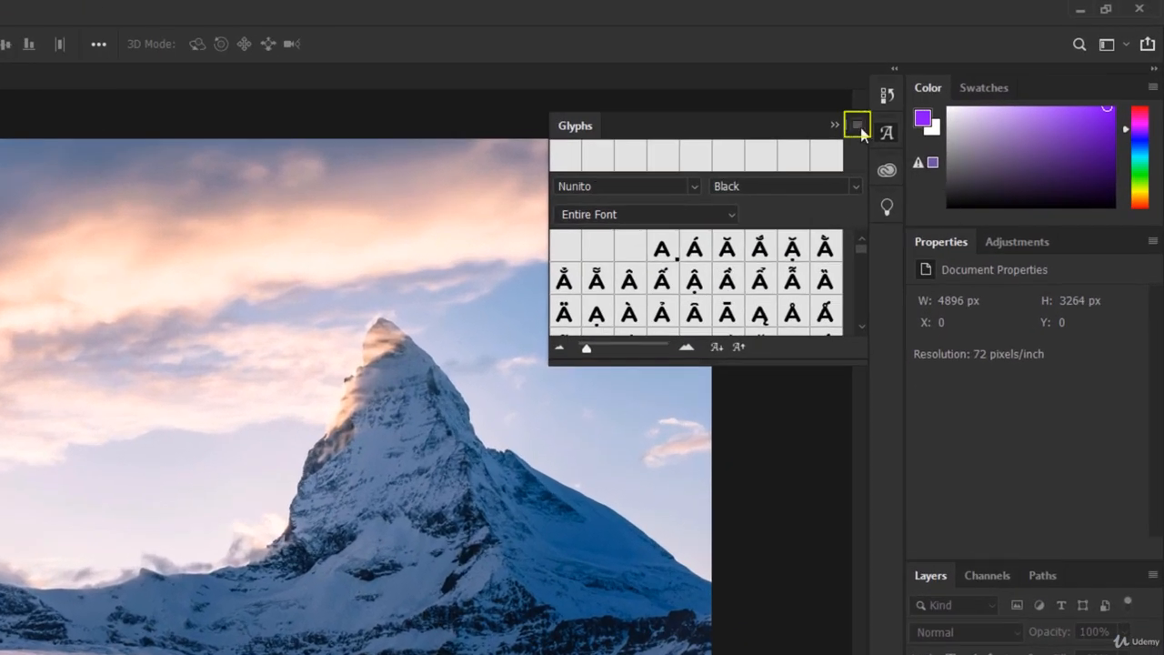
pyautogui.click(857, 126)
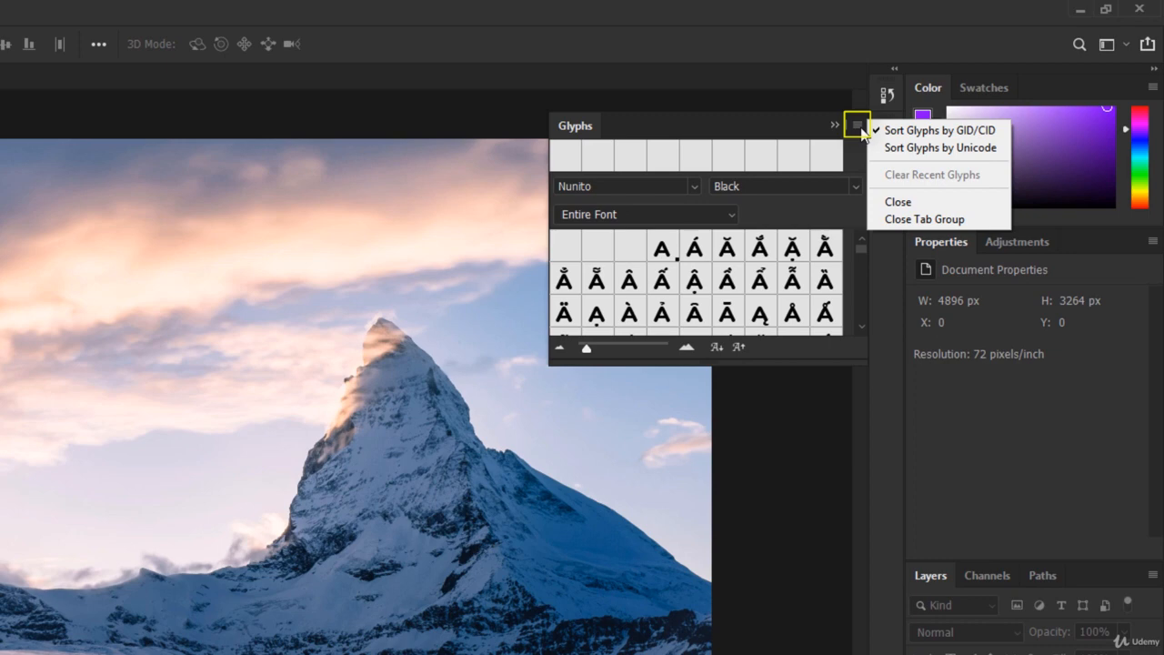
pyautogui.click(899, 202)
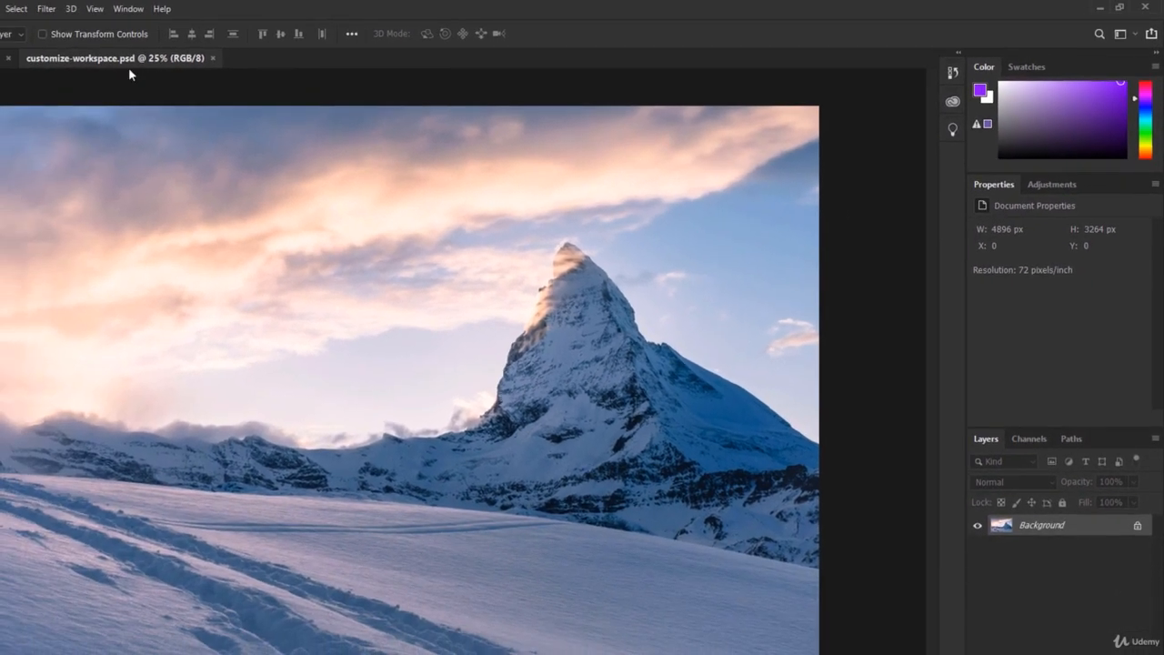
# Step: Add the Brush Settings, Character, Character Styles, and Histogram panels to the workspace
pyautogui.click(92, 9)
pyautogui.click(160, 134)
pyautogui.click(129, 8)
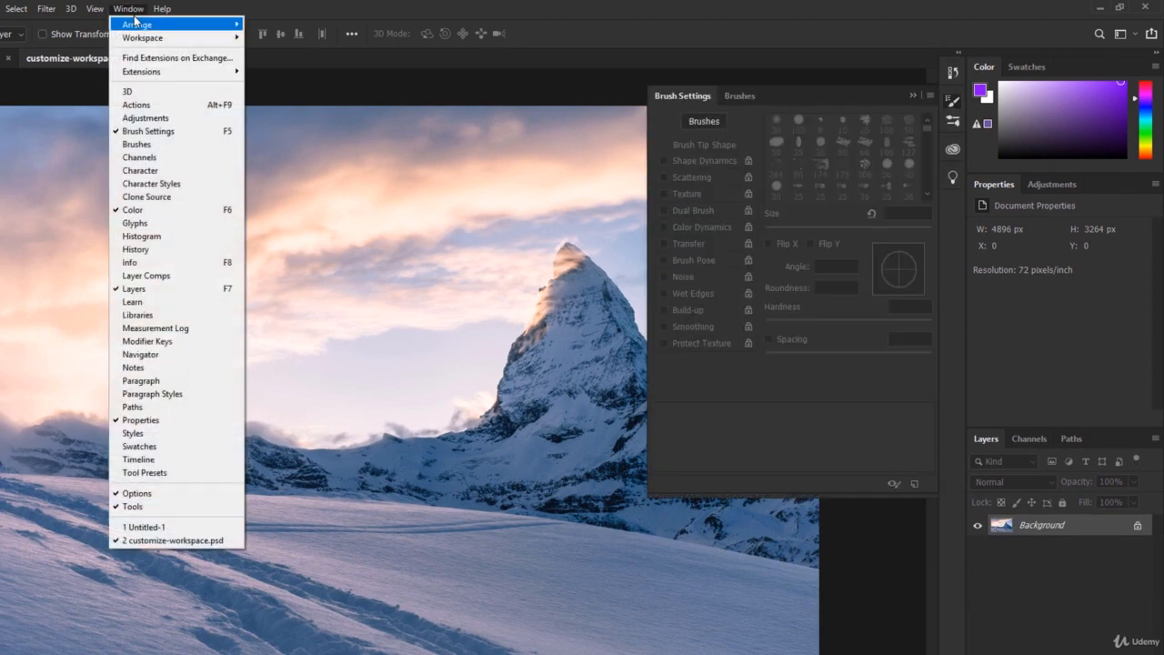
pyautogui.click(140, 170)
pyautogui.click(128, 8)
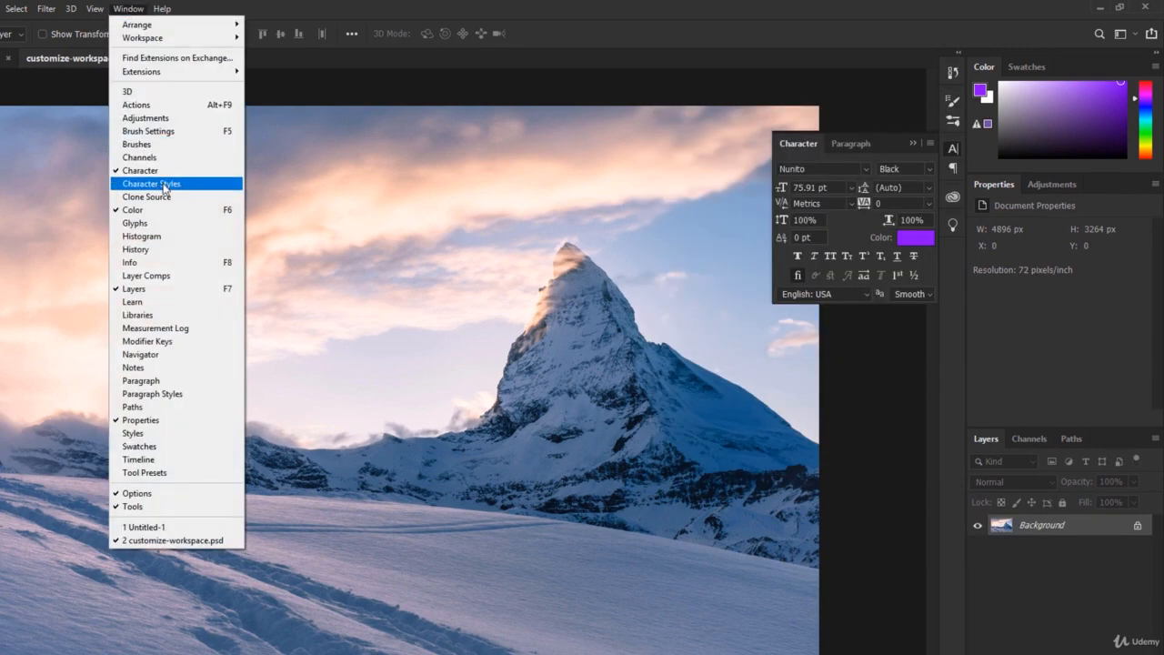
pyautogui.click(151, 184)
pyautogui.click(128, 8)
pyautogui.click(179, 238)
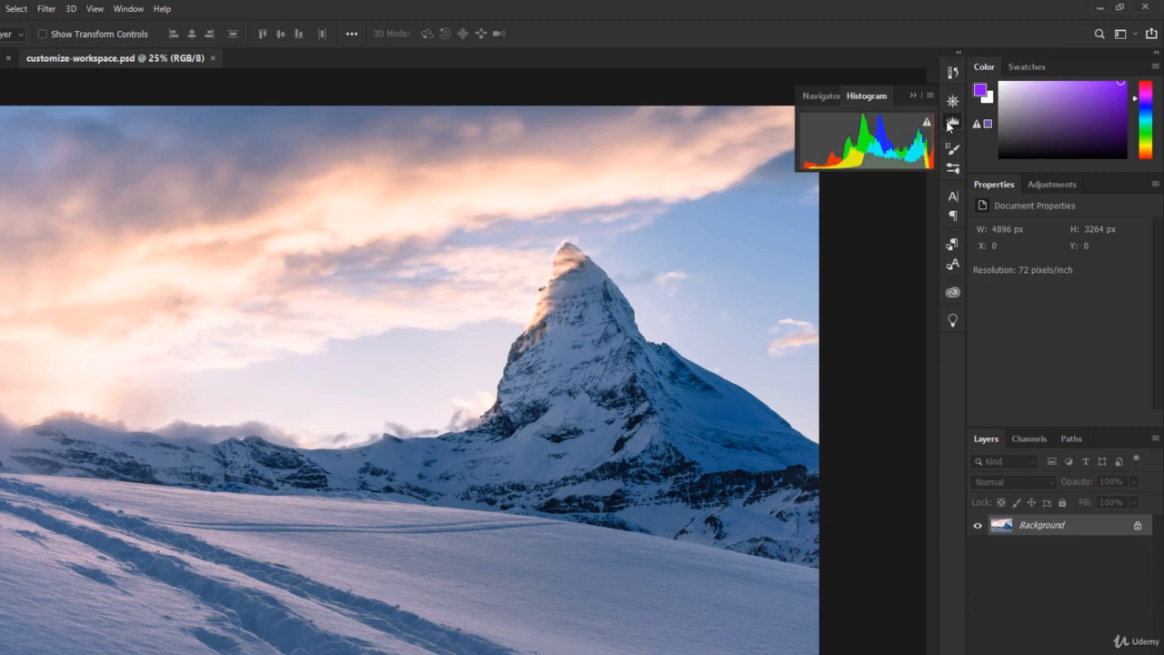
# Step: Pull the Histogram panel out of the collapsed column and close it
pyautogui.moveTo(948, 126); pyautogui.dragTo(657, 187)
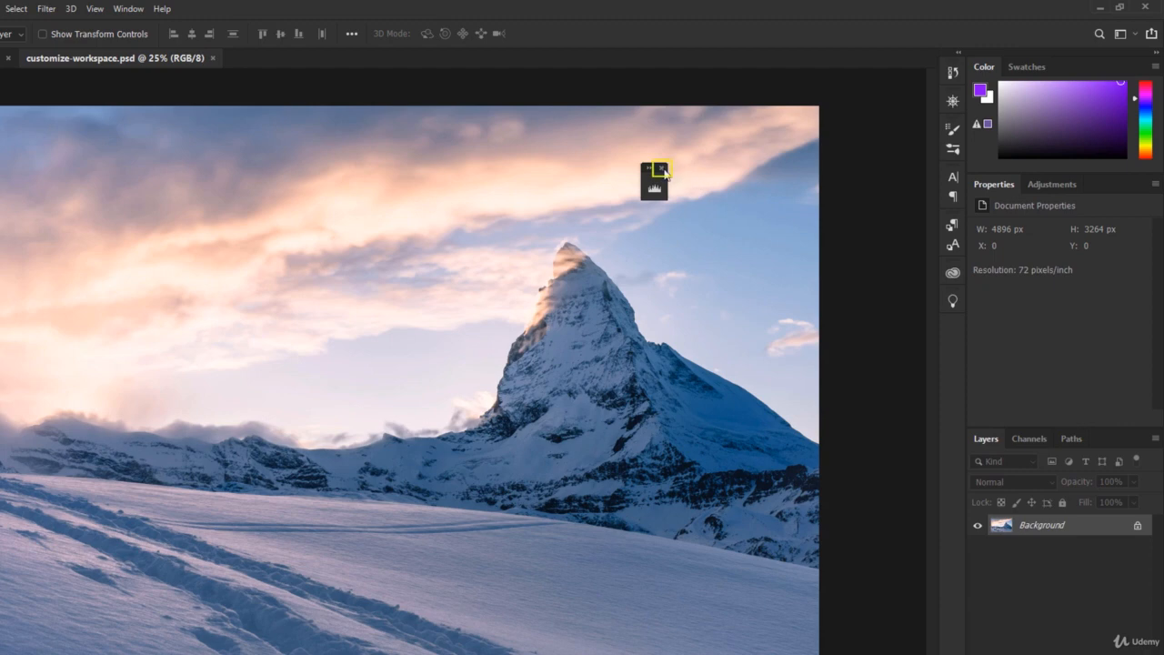
pyautogui.click(661, 170)
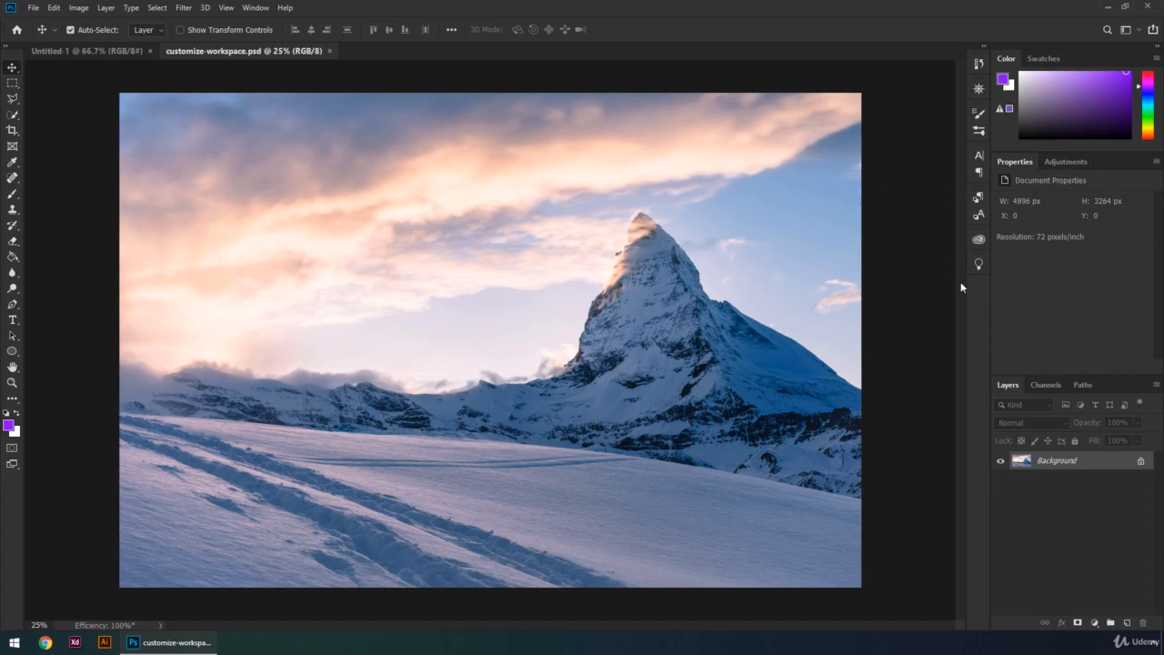
# Step: Widen the collapsed panel column to show names, briefly expand Character, and shrink the column back to icons
pyautogui.moveTo(967, 286); pyautogui.dragTo(870, 288)
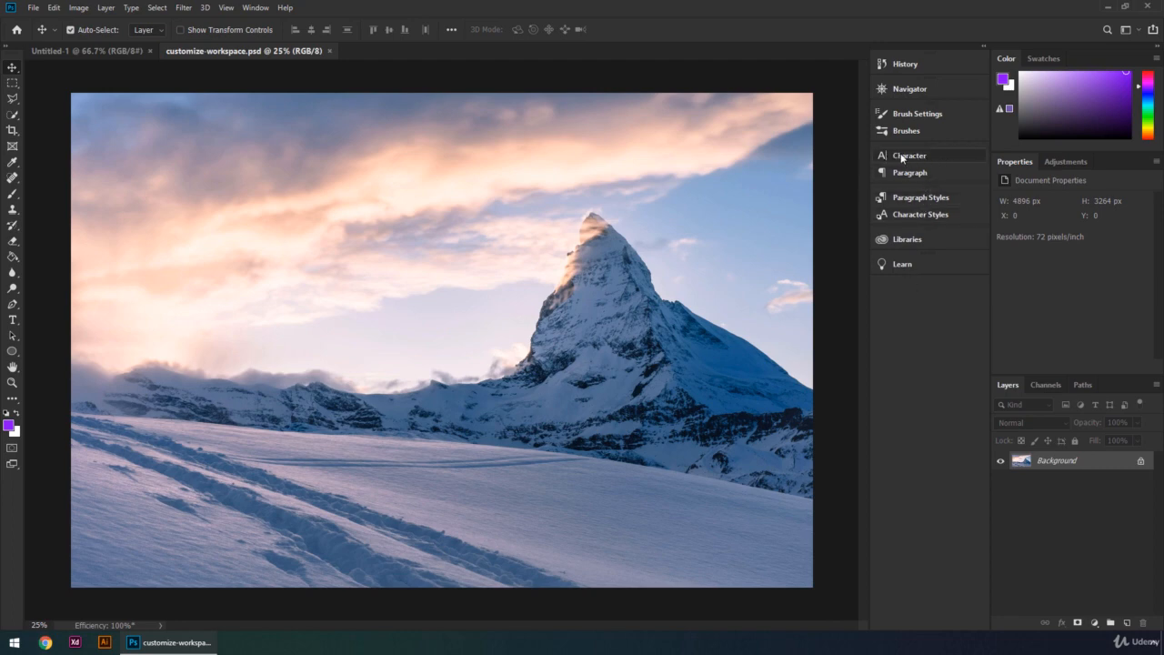
pyautogui.click(946, 154)
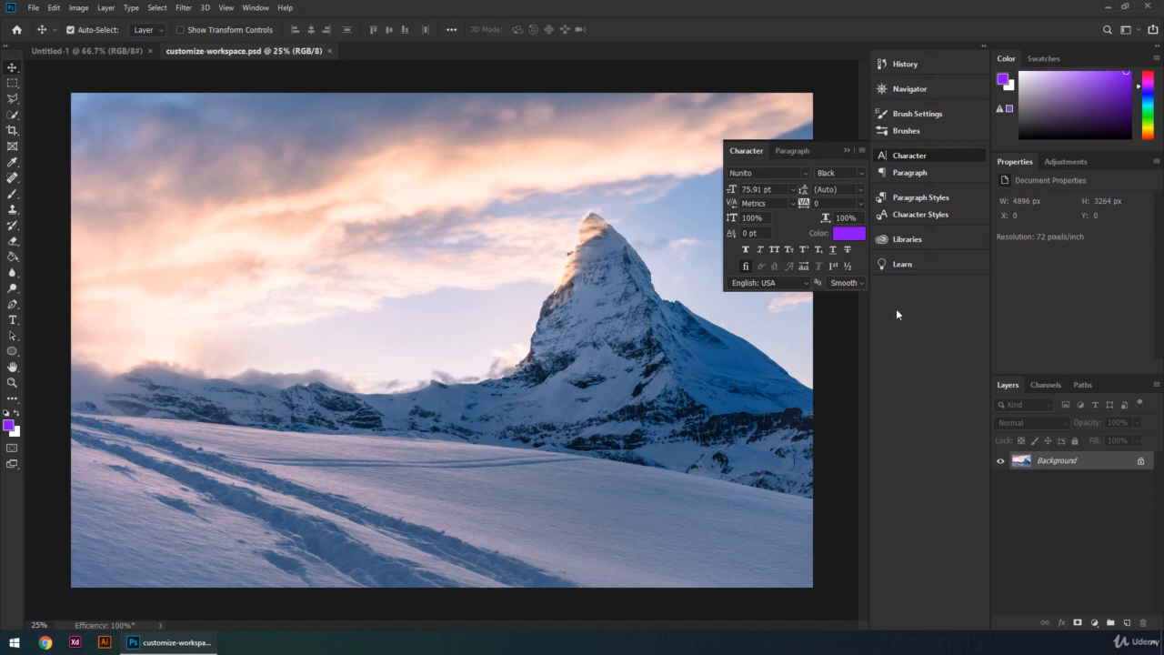
pyautogui.moveTo(869, 310); pyautogui.dragTo(970, 310)
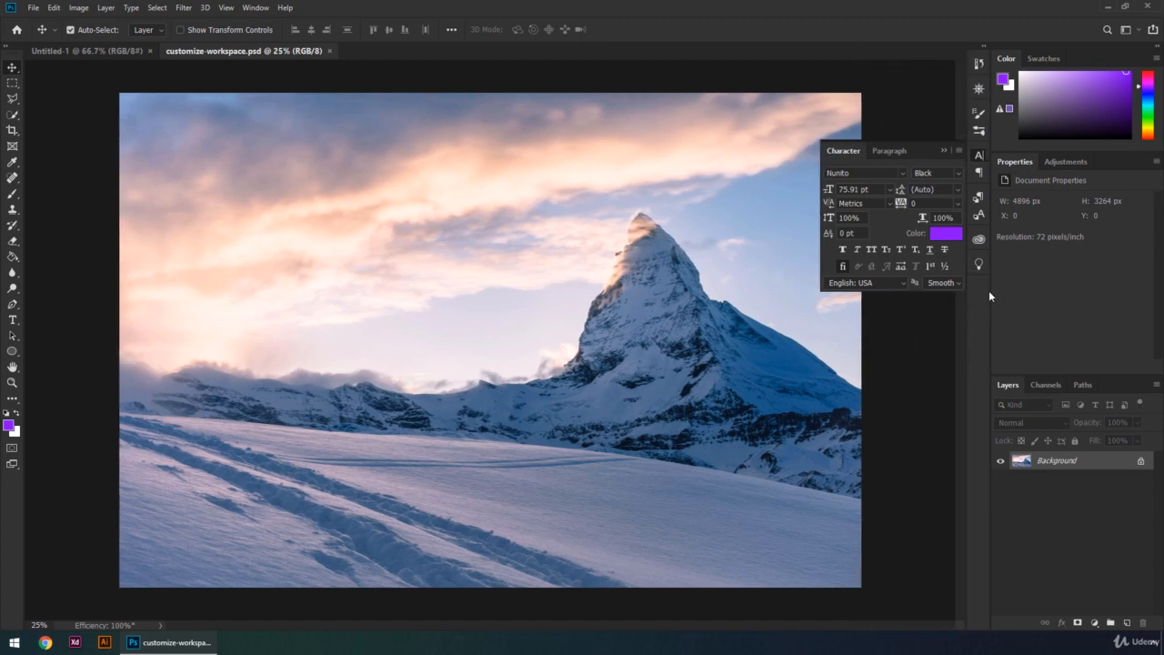
pyautogui.click(981, 155)
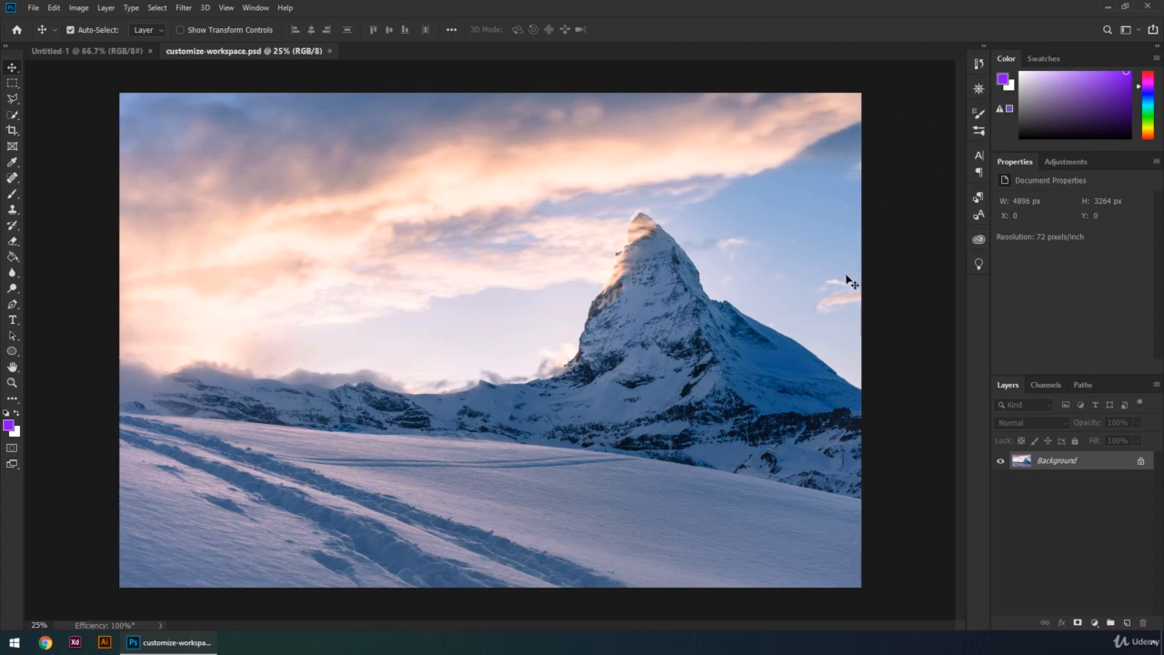
# Step: Expand the Brush Settings and Brushes panels from the collapsed column to view them, and collapse them again
pyautogui.click(978, 114)
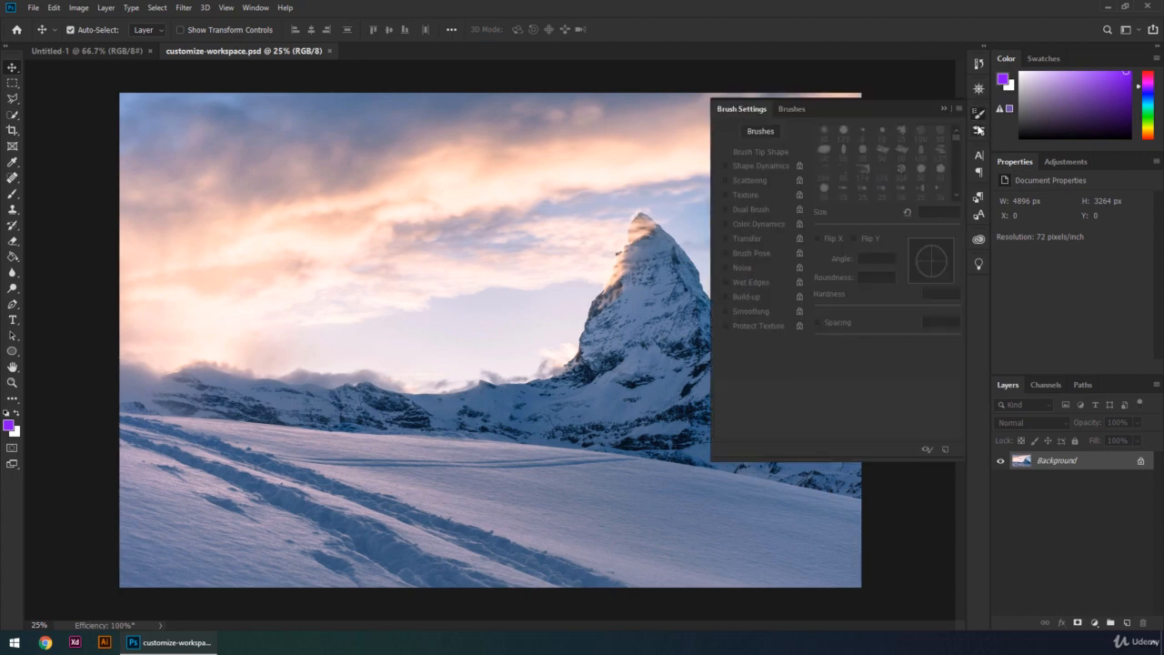
pyautogui.click(979, 131)
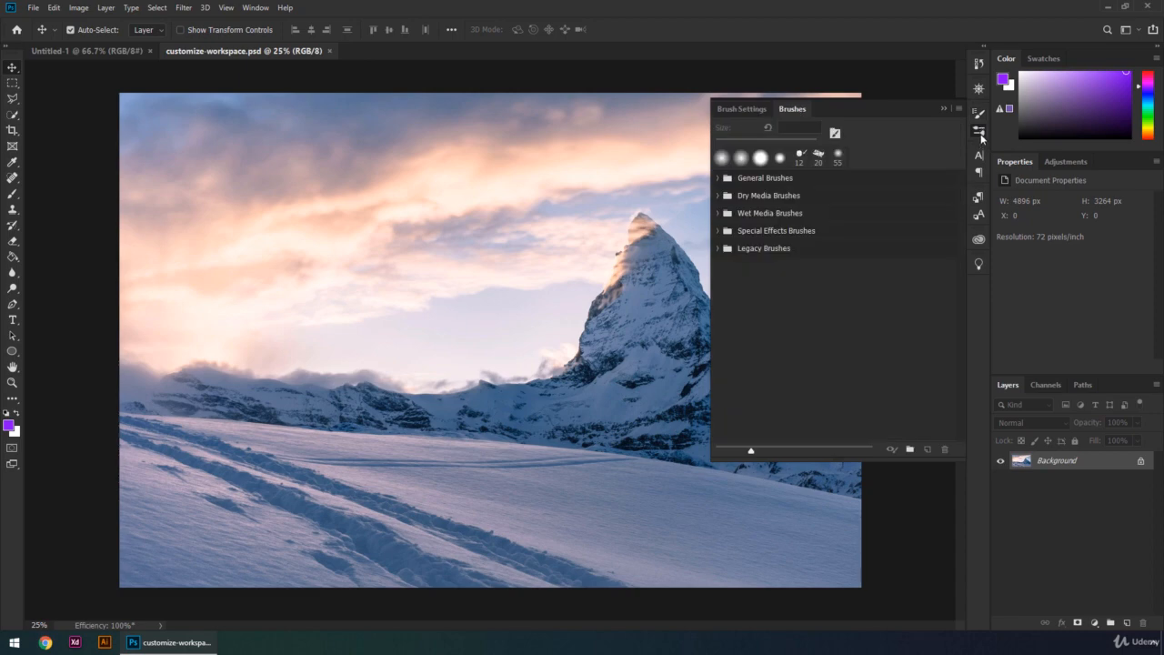
pyautogui.click(981, 133)
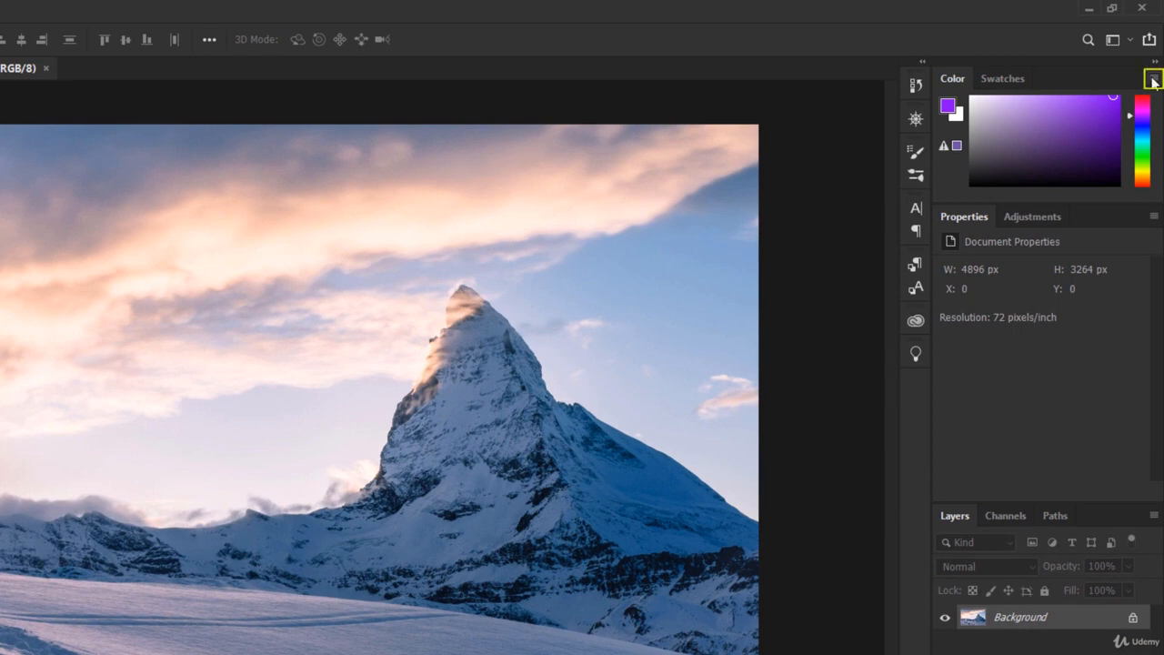
# Step: Close the Color and Swatches tab group and the Properties and Adjustments tab group
pyautogui.click(1153, 81)
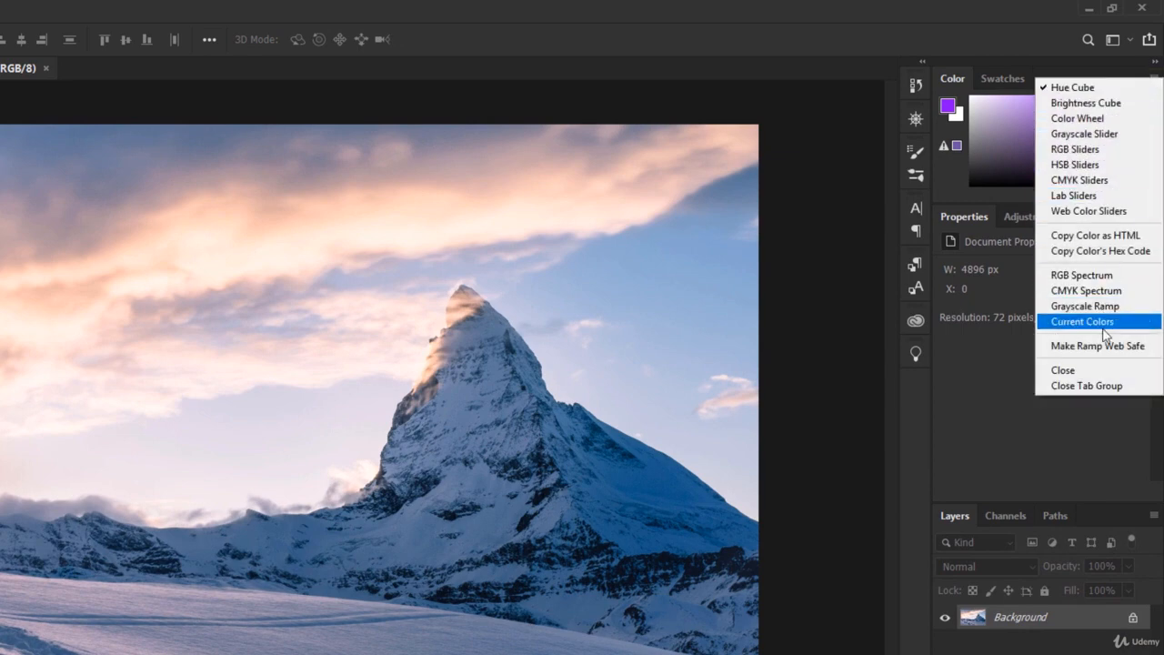
pyautogui.click(1133, 388)
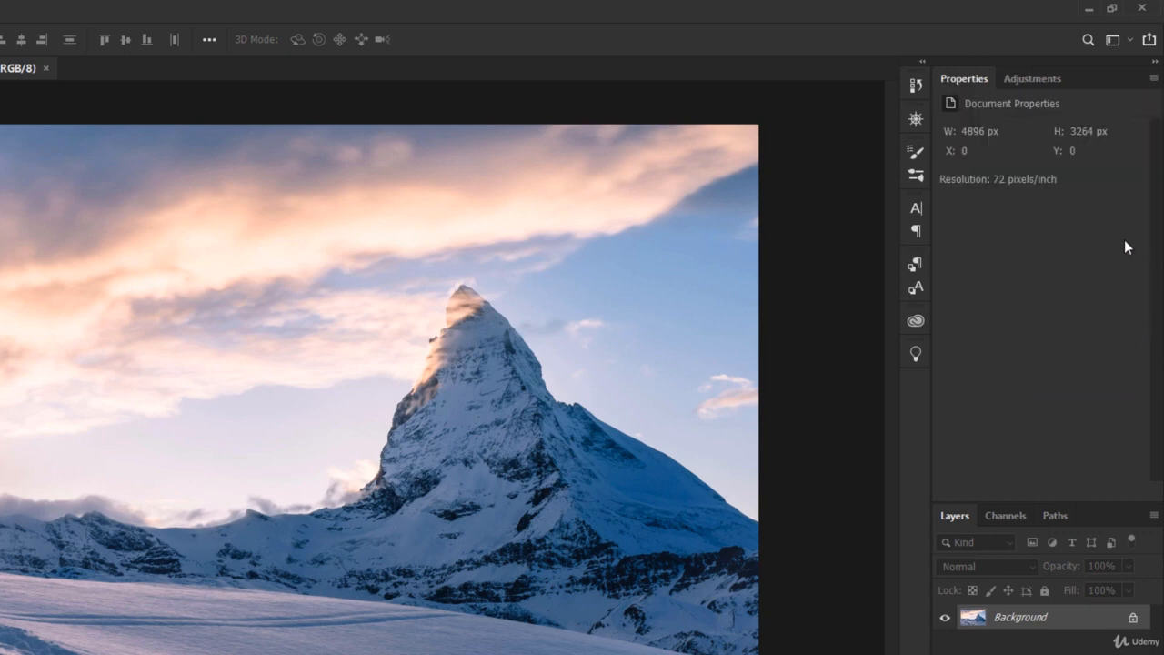
pyautogui.click(1153, 78)
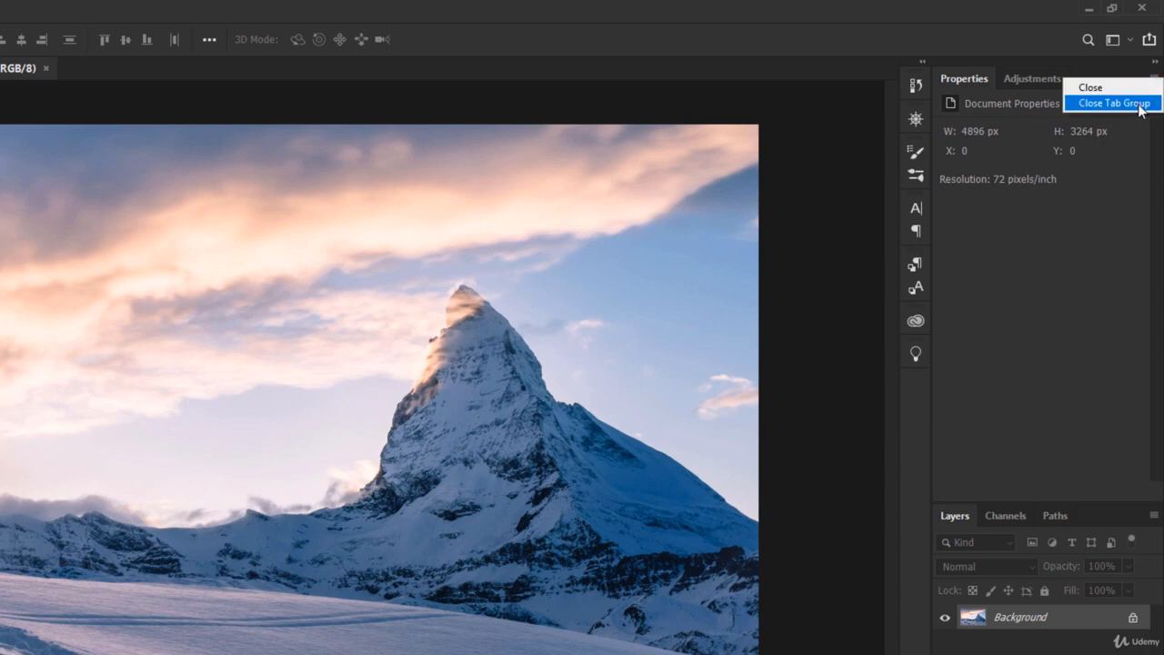
pyautogui.click(1115, 103)
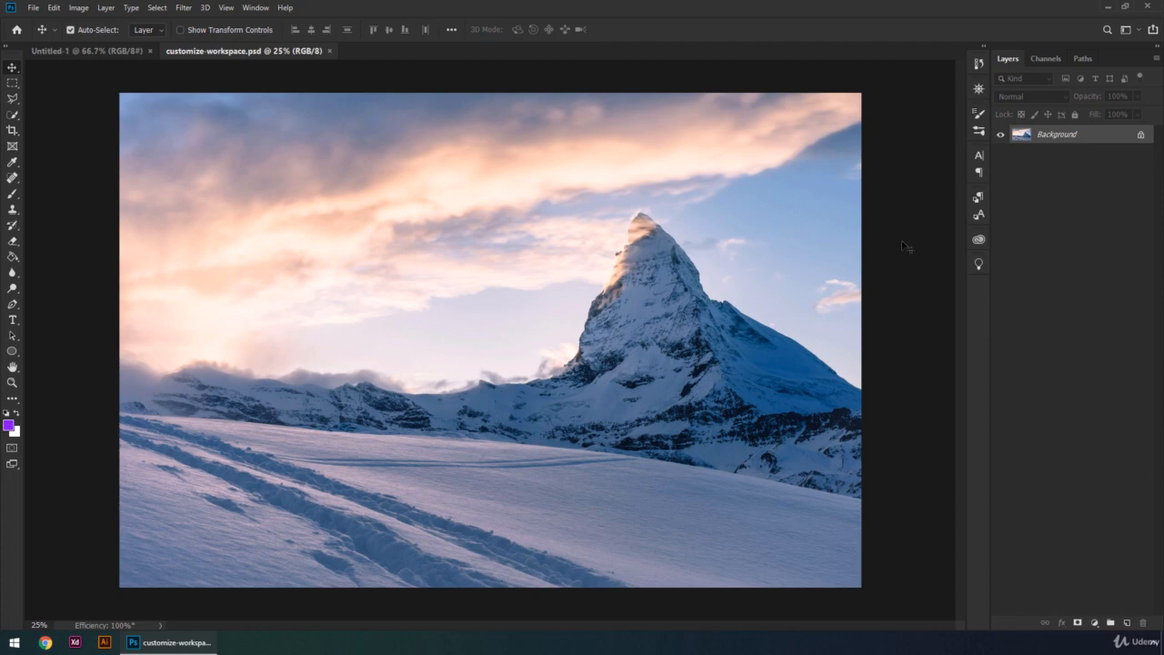
# Step: Try Black, Dark Gray, Medium Gray, and Light Gray as the color of the area around the canvas
pyautogui.rightClick(903, 271)
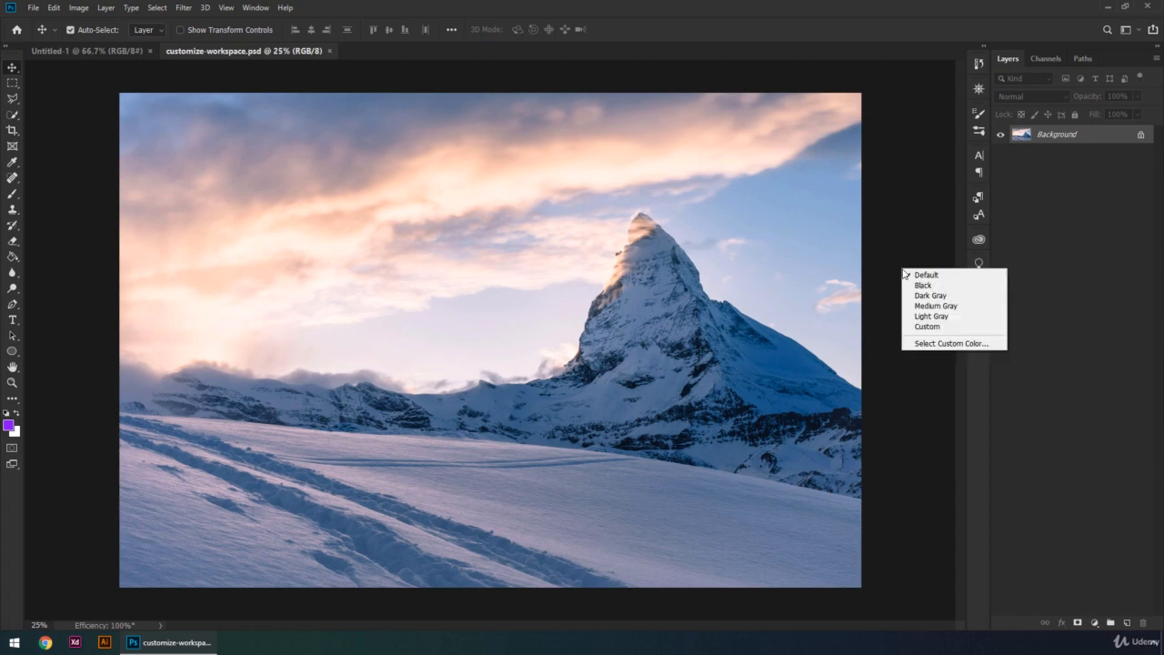
pyautogui.click(970, 285)
pyautogui.rightClick(928, 272)
pyautogui.click(941, 298)
pyautogui.rightClick(913, 281)
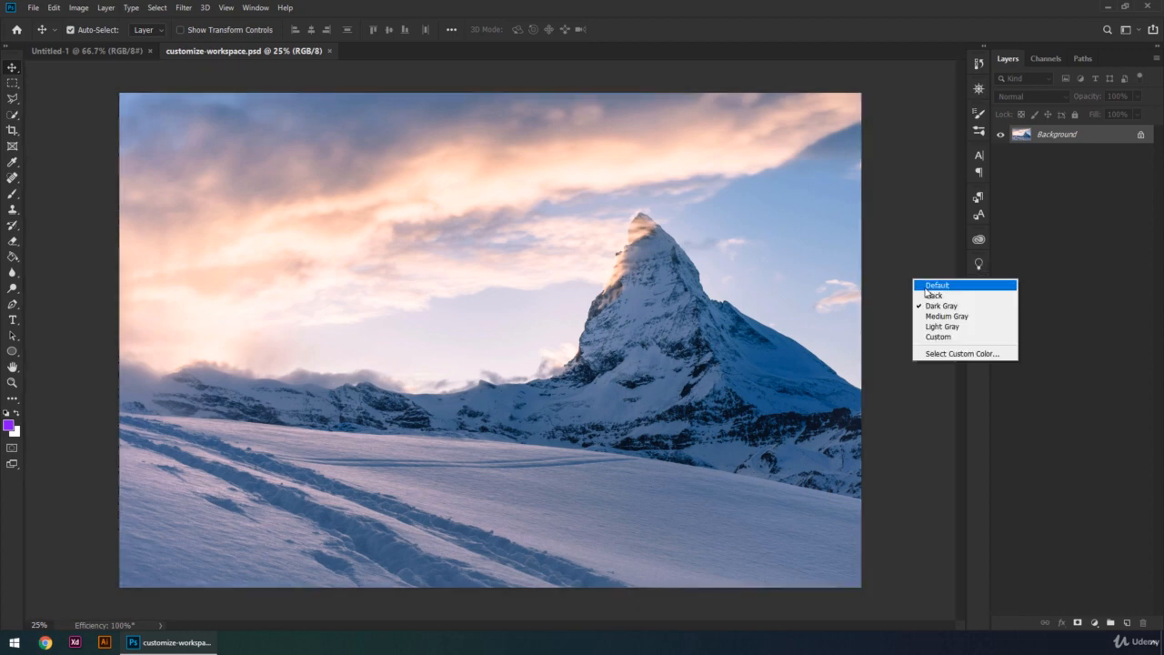
pyautogui.click(946, 316)
pyautogui.rightClick(915, 287)
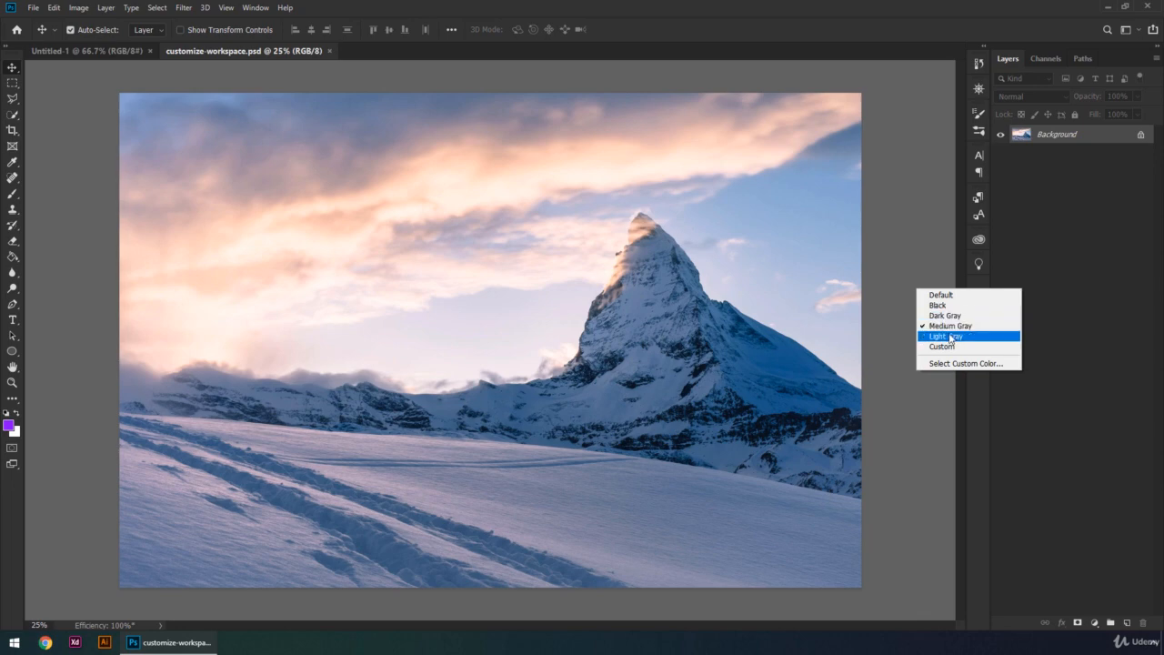
pyautogui.click(951, 336)
# Step: Apply the custom color ff0000 to the area around the canvas, and restore the Default color
pyautogui.rightClick(927, 303)
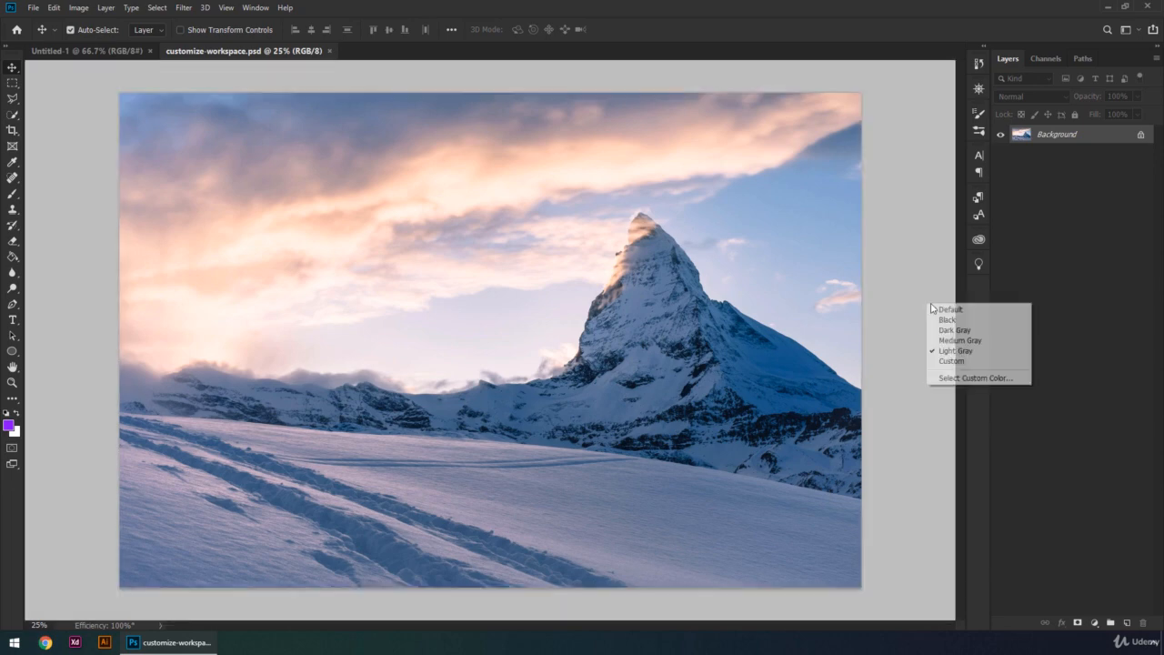
pyautogui.click(1002, 378)
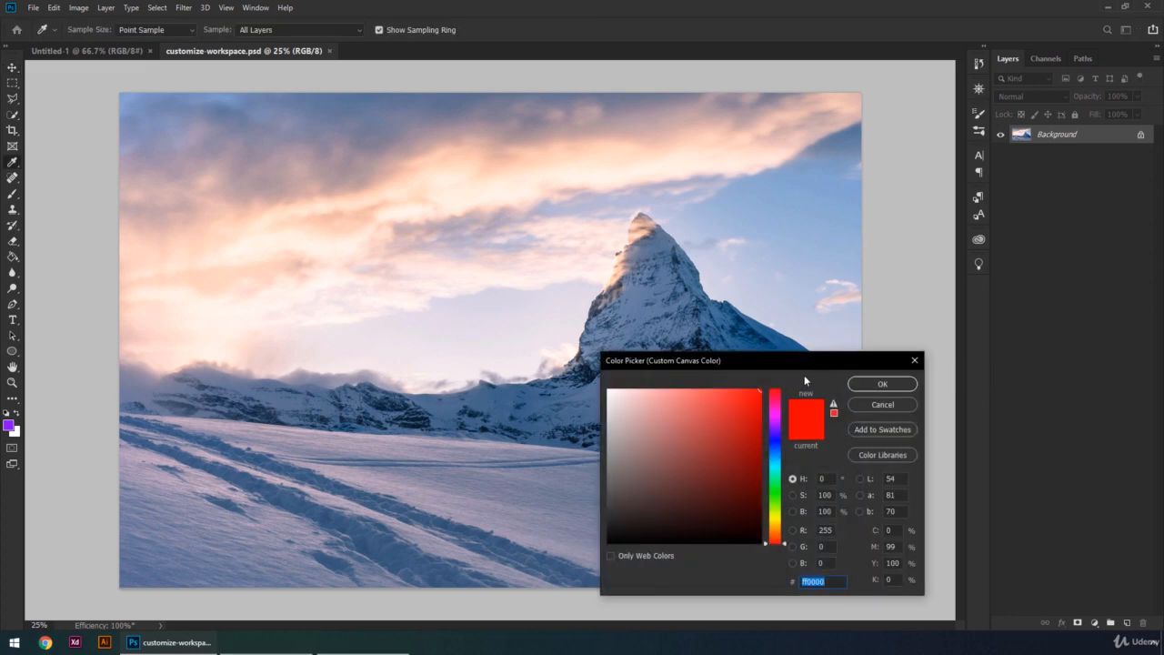
pyautogui.click(879, 385)
pyautogui.press('v')
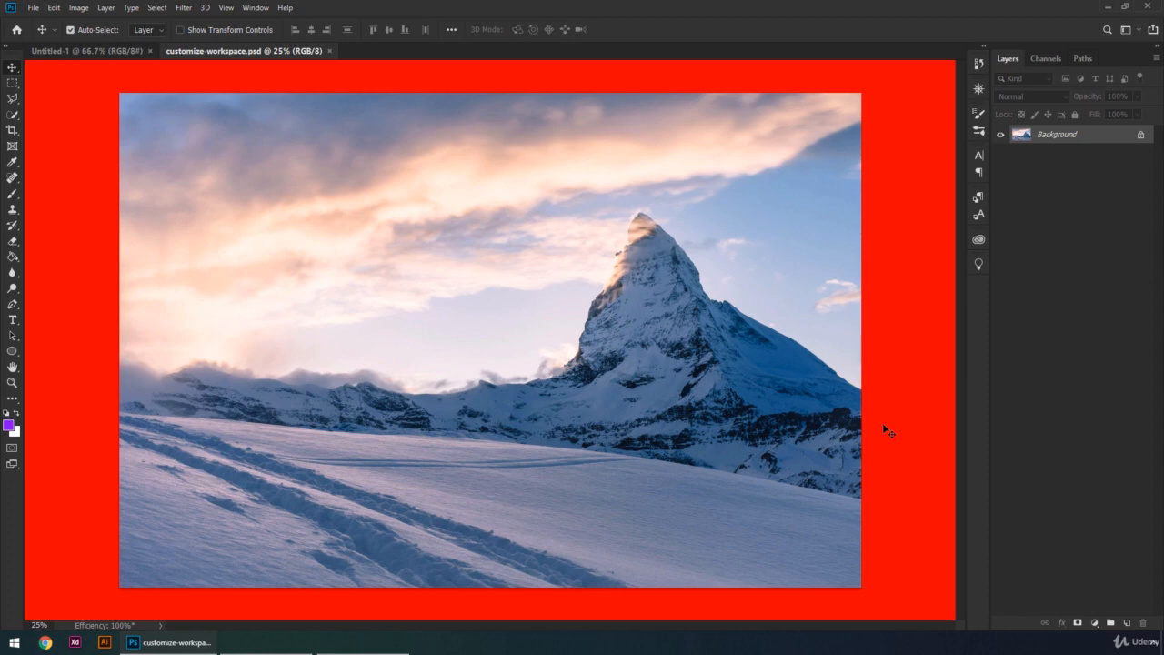
pyautogui.rightClick(909, 348)
pyautogui.click(932, 355)
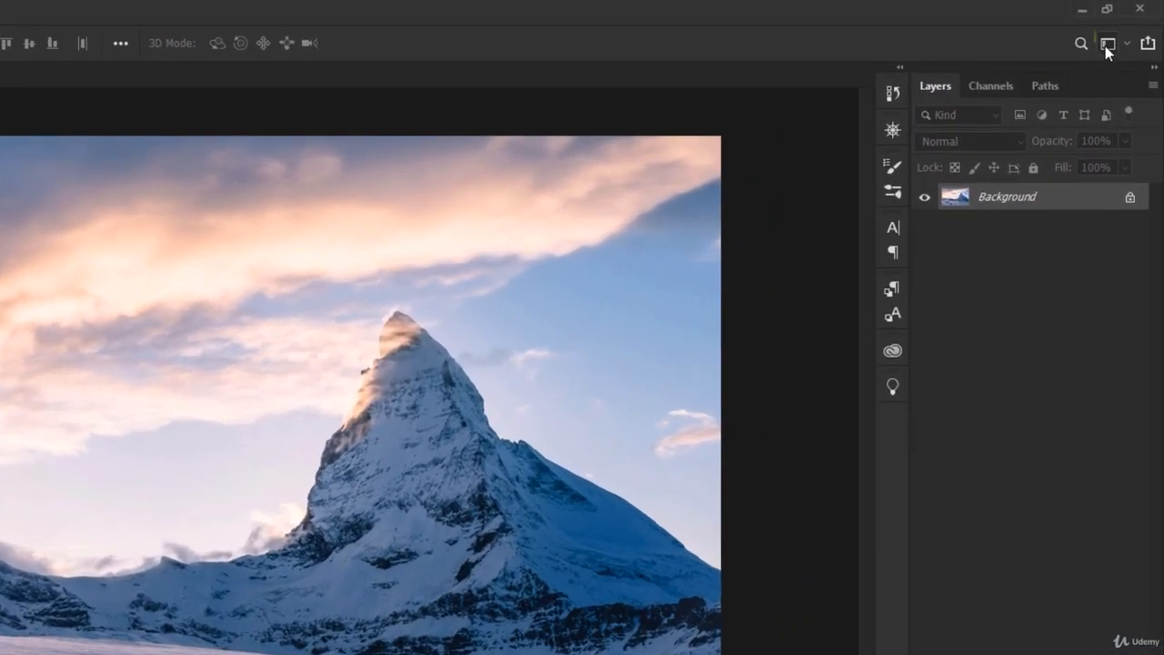
# Step: Save the current panel layout as a new workspace named with the owner's first name, and select that workspace
pyautogui.click(1126, 29)
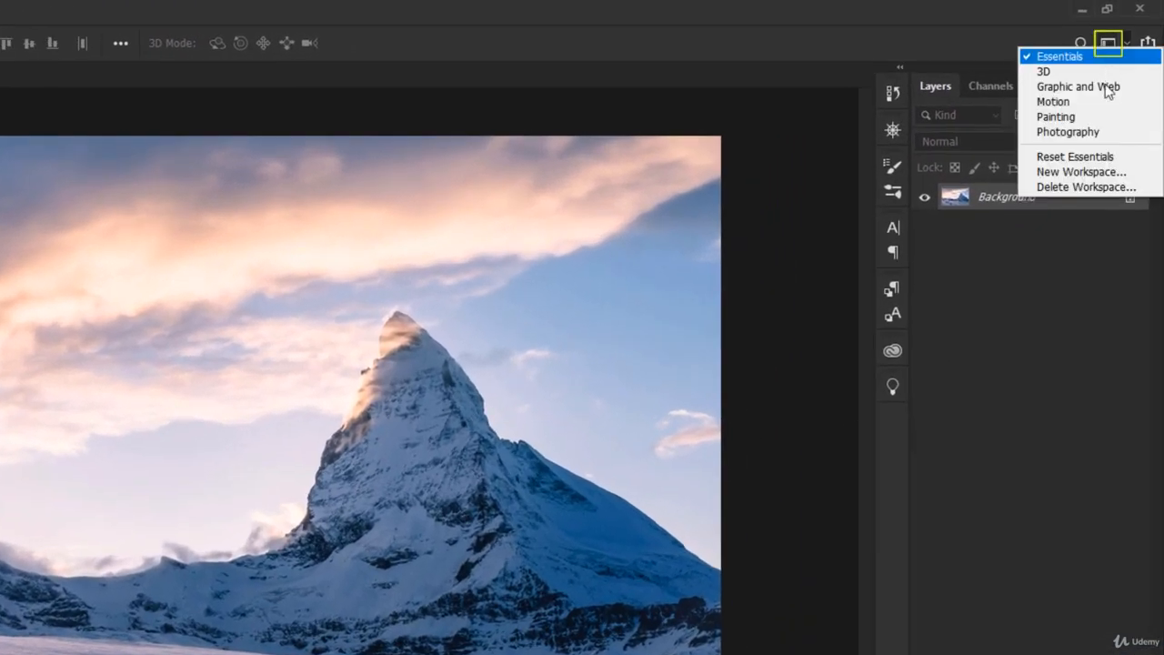
pyautogui.click(1145, 178)
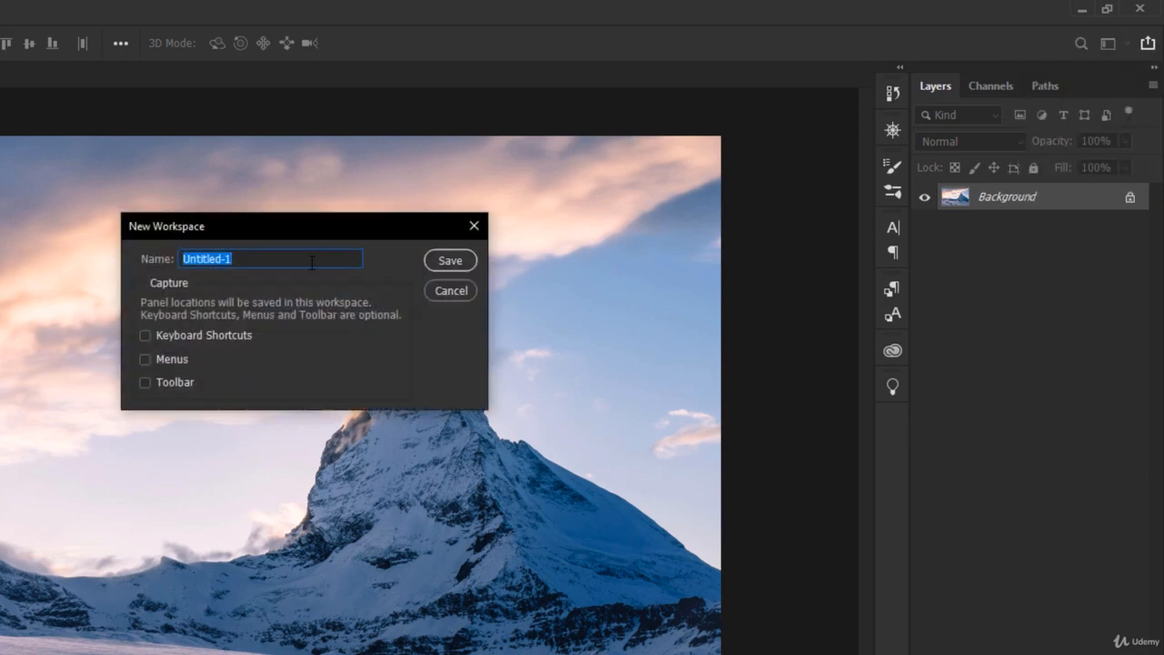
pyautogui.write('Chris')
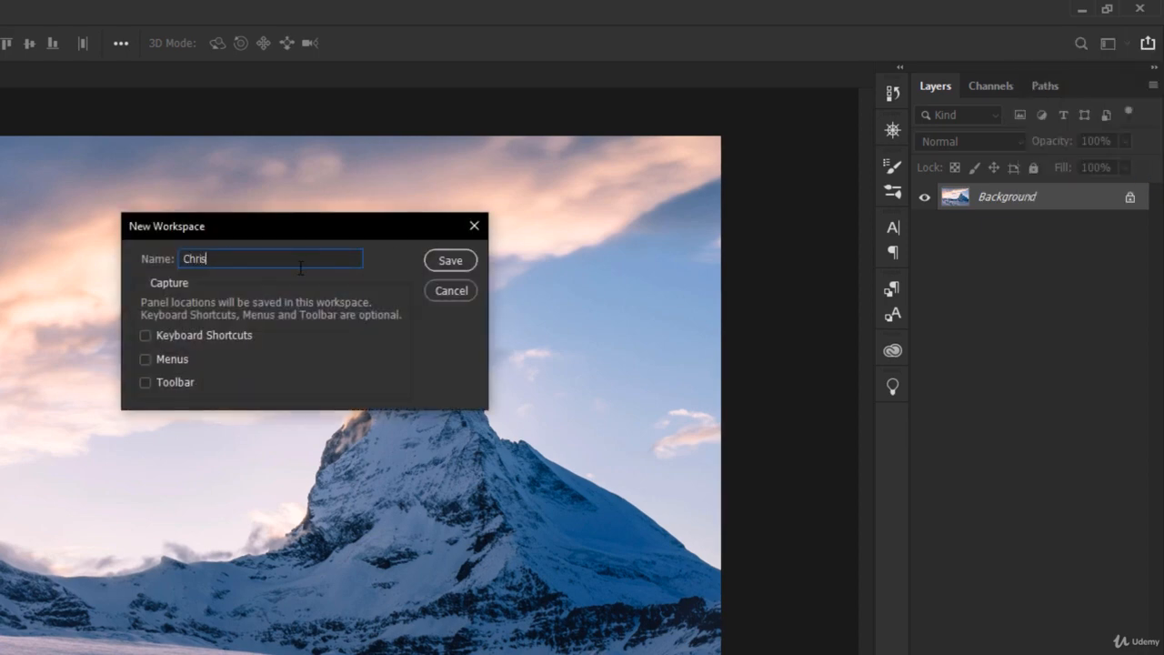
pyautogui.click(434, 260)
pyautogui.click(1112, 48)
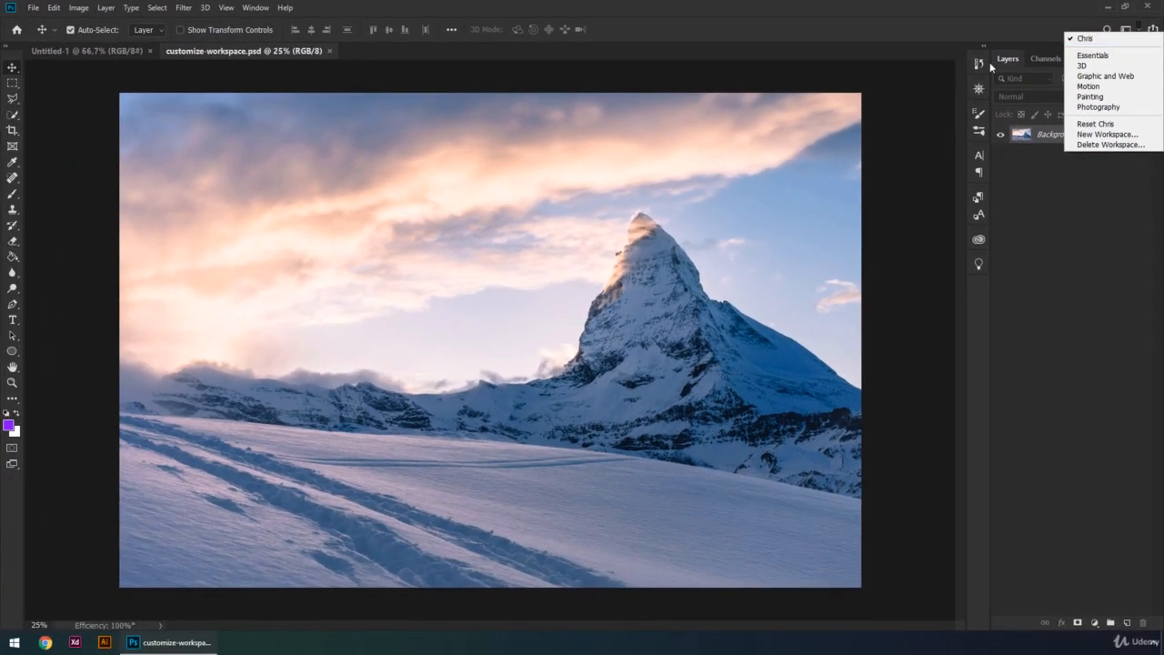
pyautogui.click(1081, 40)
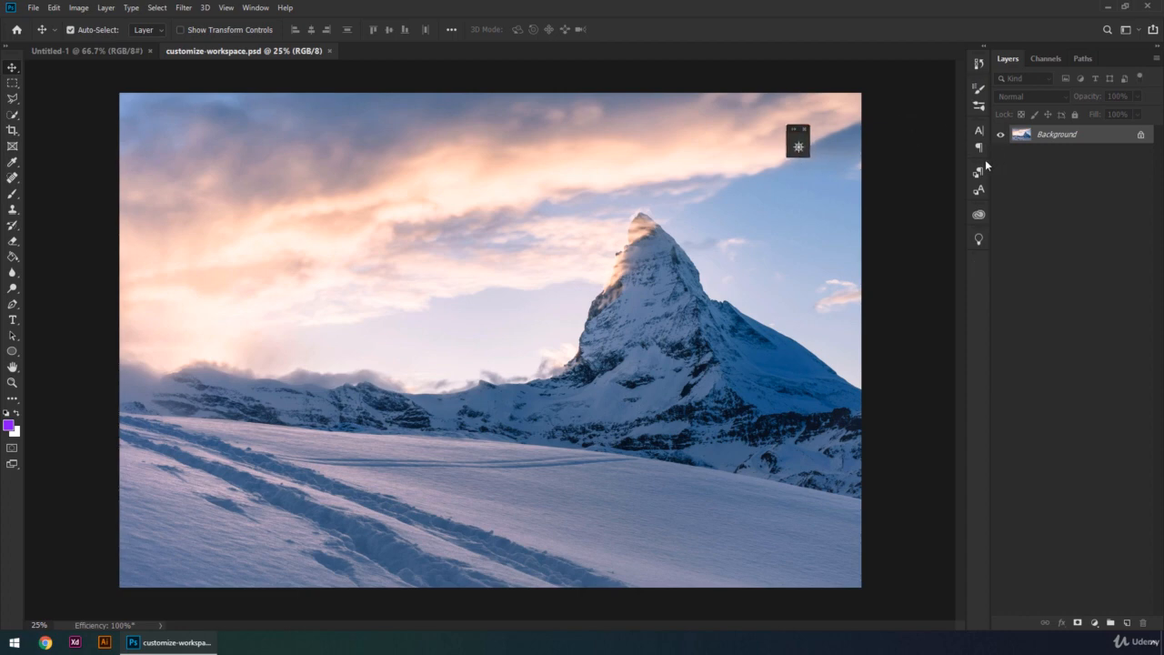
# Step: Undock Channels and Libraries as floating panels over the image, and reset the custom workspace to its saved layout
pyautogui.moveTo(1042, 58); pyautogui.dragTo(522, 242)
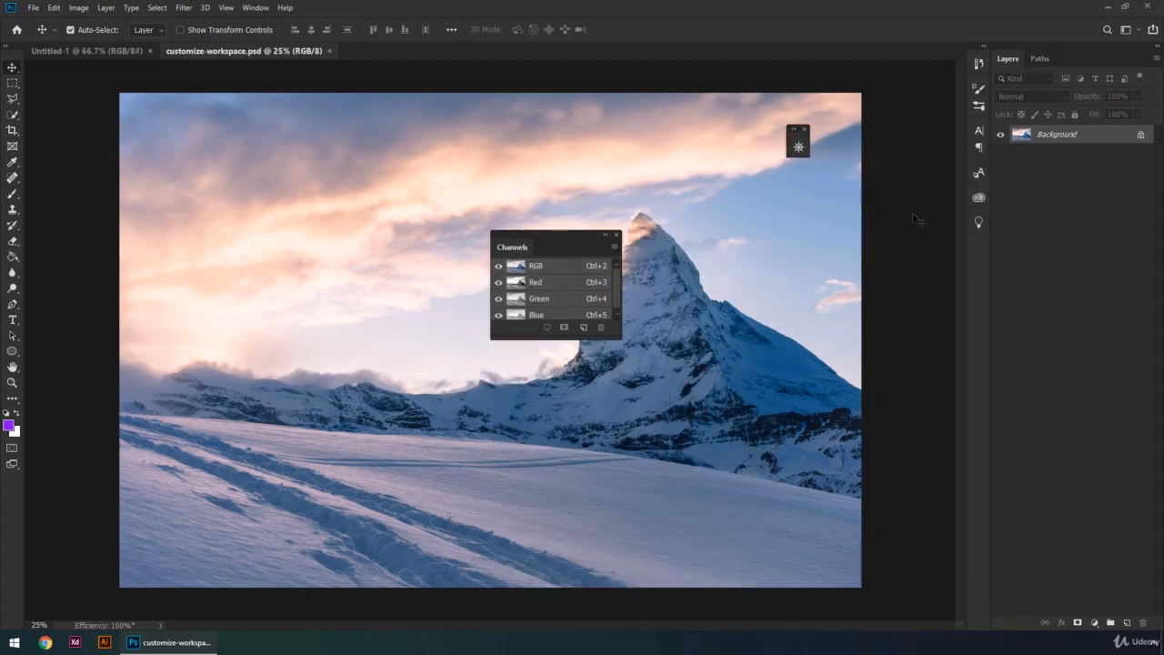
pyautogui.moveTo(979, 196); pyautogui.dragTo(772, 266)
pyautogui.click(1133, 33)
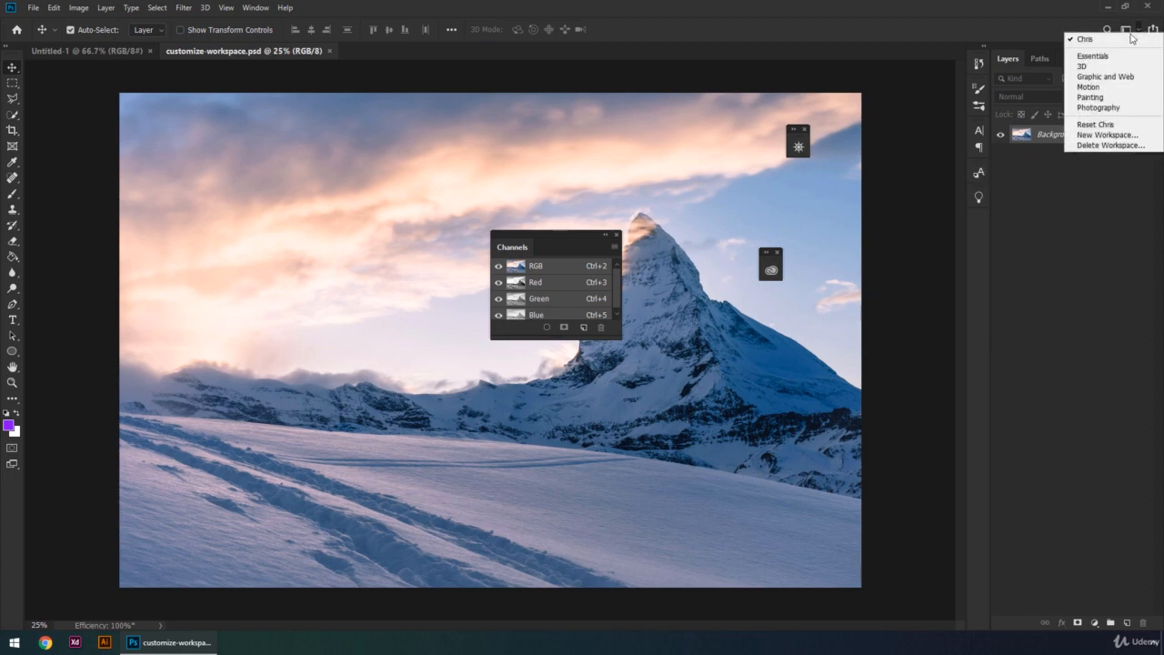
pyautogui.click(1096, 125)
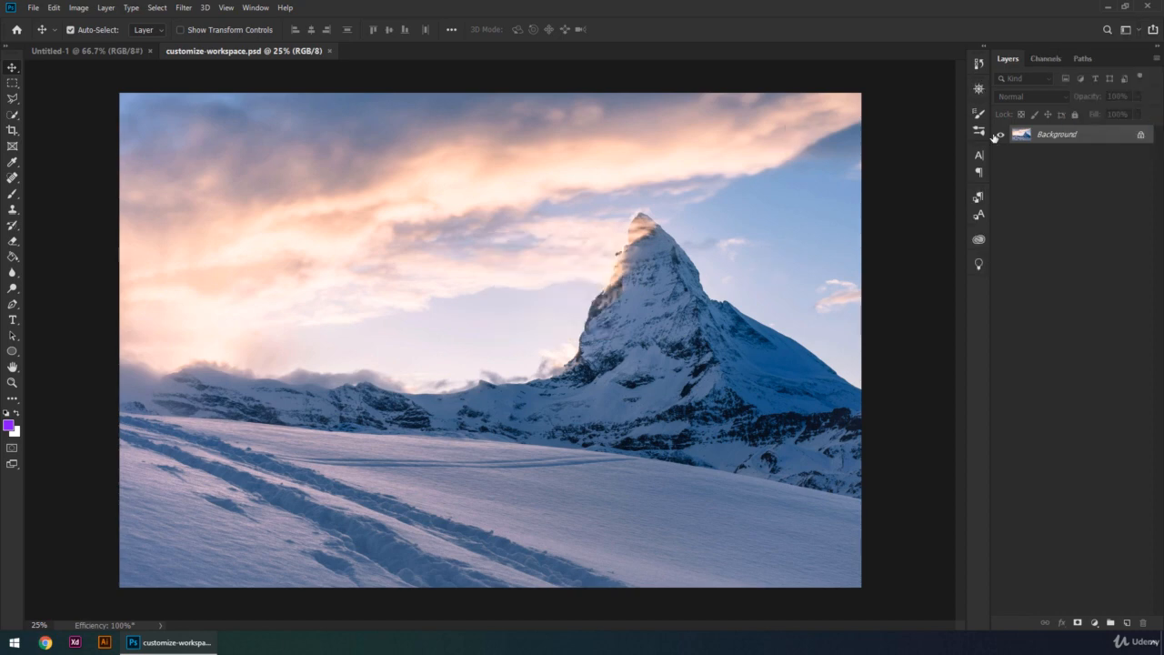